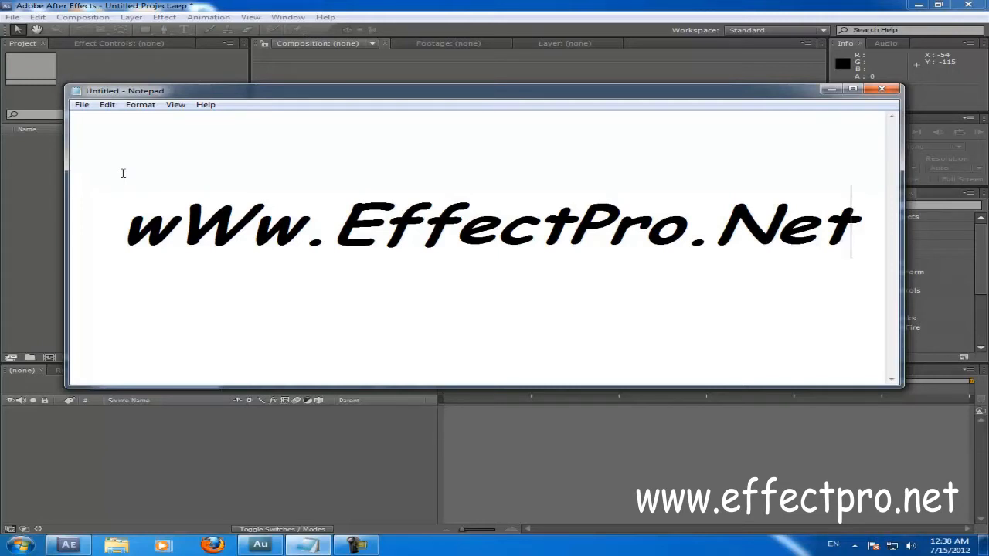
Bring the After Effects window in front of the Notepad site-address note
{"action": "left_click", "coordinate": [327, 6]}
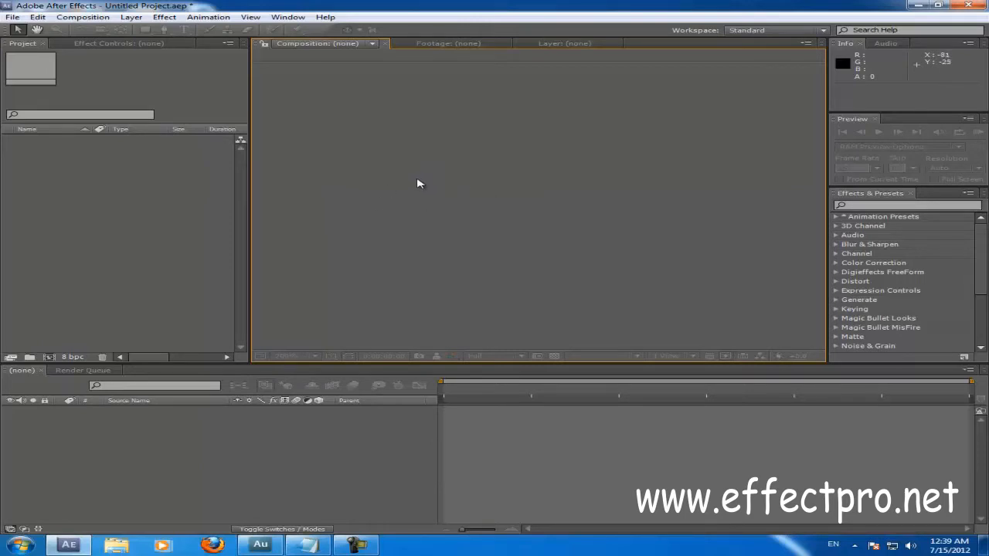
{"action": "left_click", "coordinate": [192, 175]}
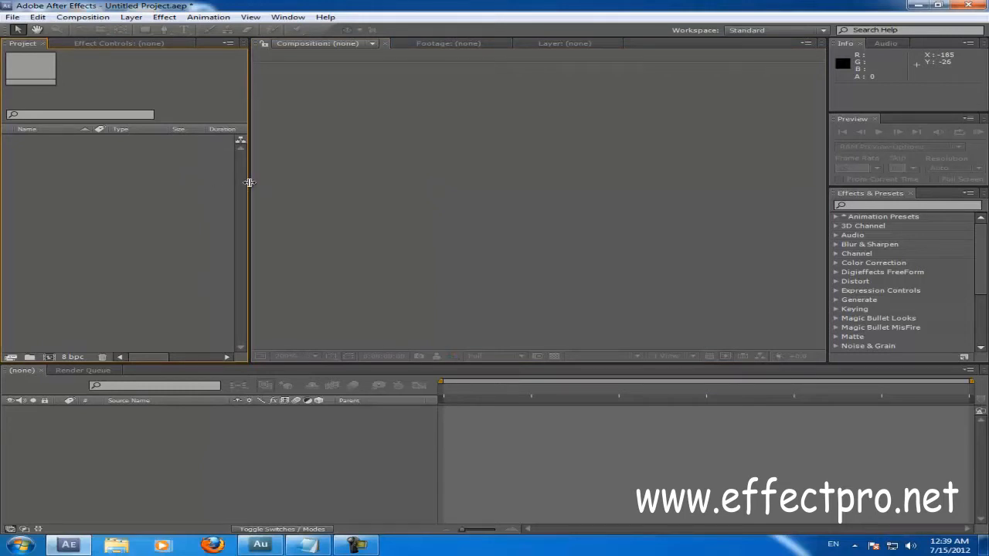
{"action": "left_click", "coordinate": [298, 425]}
{"action": "left_click", "coordinate": [419, 232]}
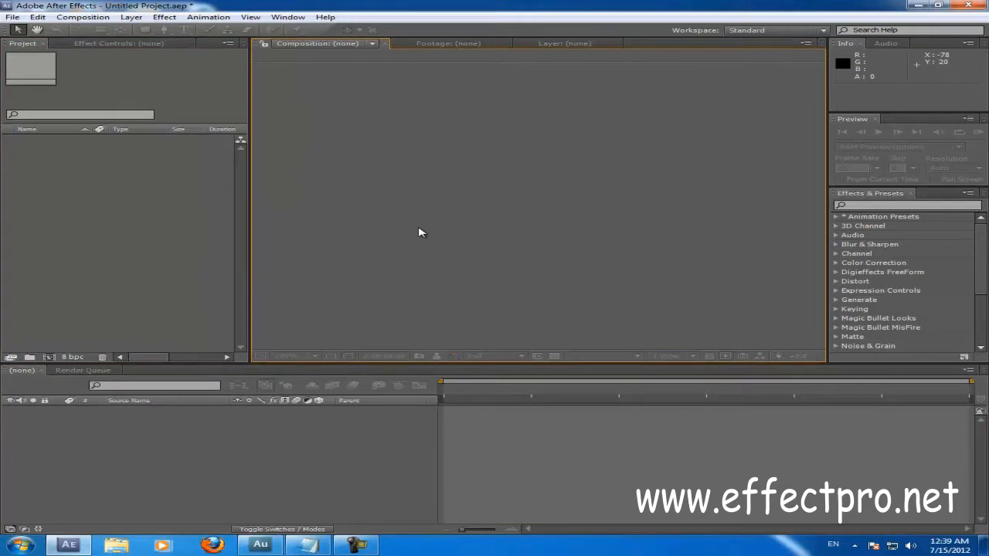
{"action": "left_click", "coordinate": [190, 190]}
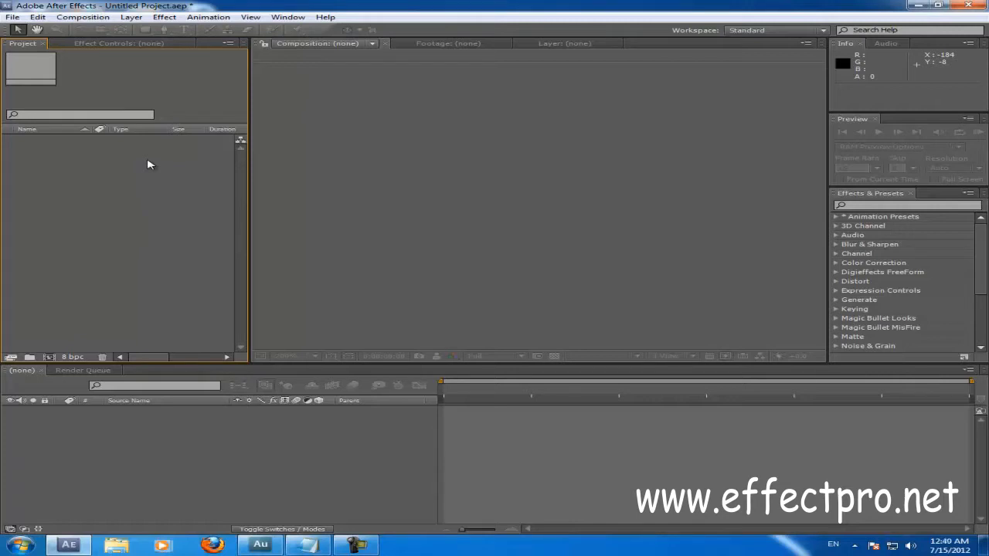
{"action": "left_click", "coordinate": [437, 159]}
{"action": "left_click", "coordinate": [101, 198]}
{"action": "left_click", "coordinate": [442, 111]}
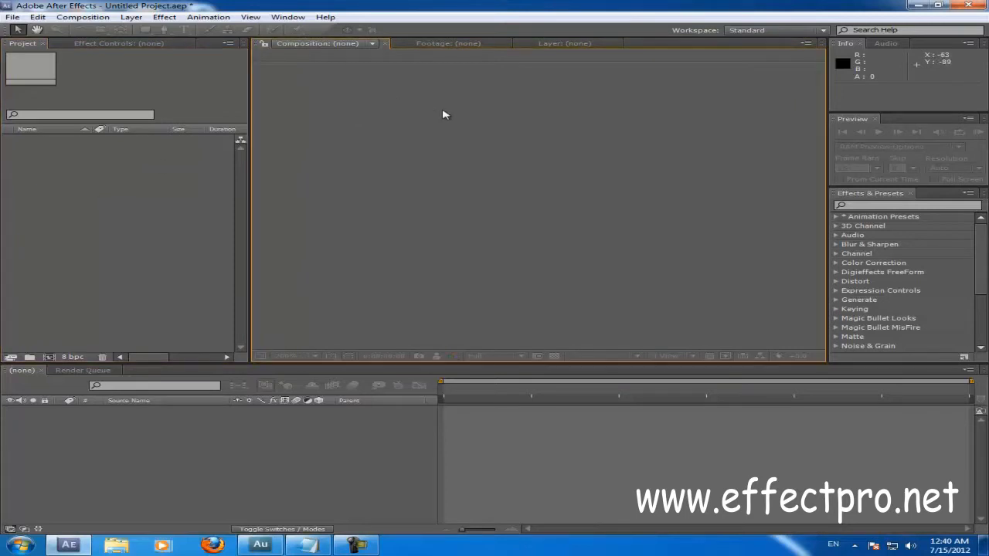
{"action": "left_click", "coordinate": [210, 227]}
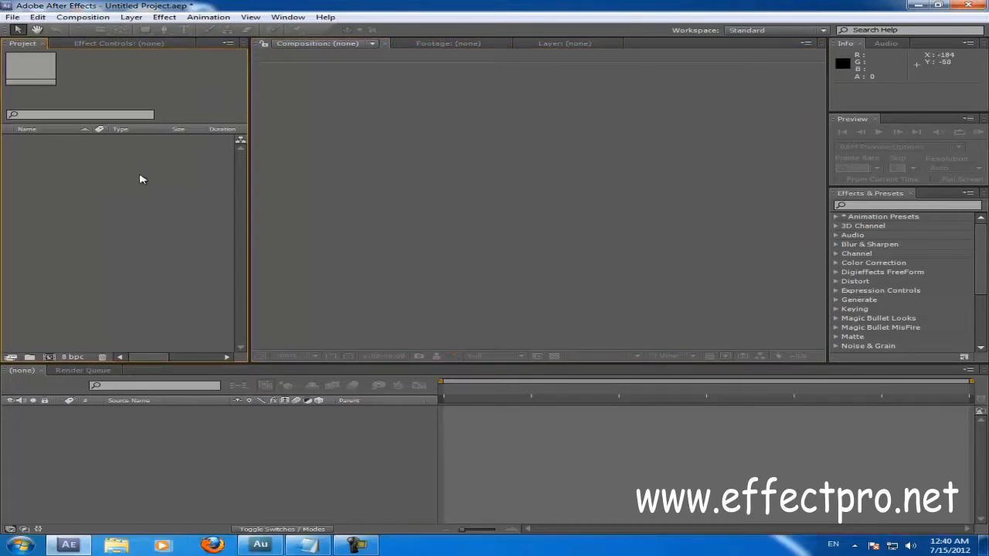
{"action": "left_click", "coordinate": [480, 178]}
{"action": "left_click", "coordinate": [878, 77]}
{"action": "left_click", "coordinate": [979, 162]}
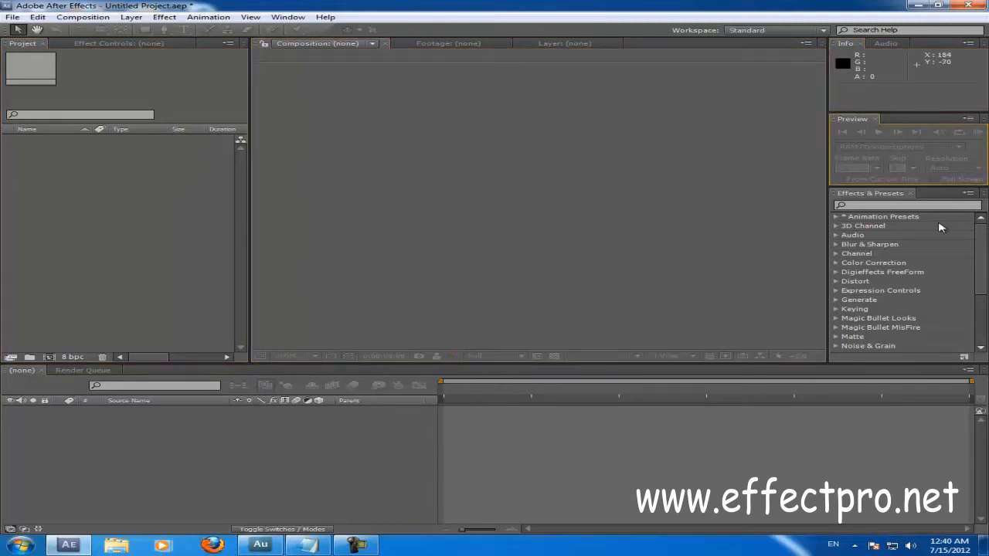
{"action": "left_click", "coordinate": [876, 194]}
{"action": "left_click", "coordinate": [516, 451]}
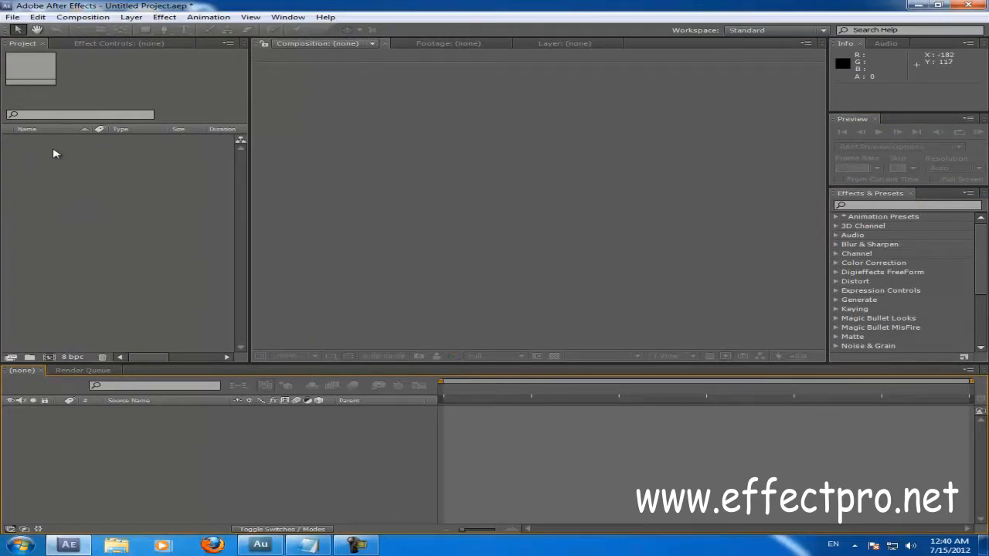
{"action": "left_click", "coordinate": [80, 179]}
{"action": "left_click", "coordinate": [456, 126]}
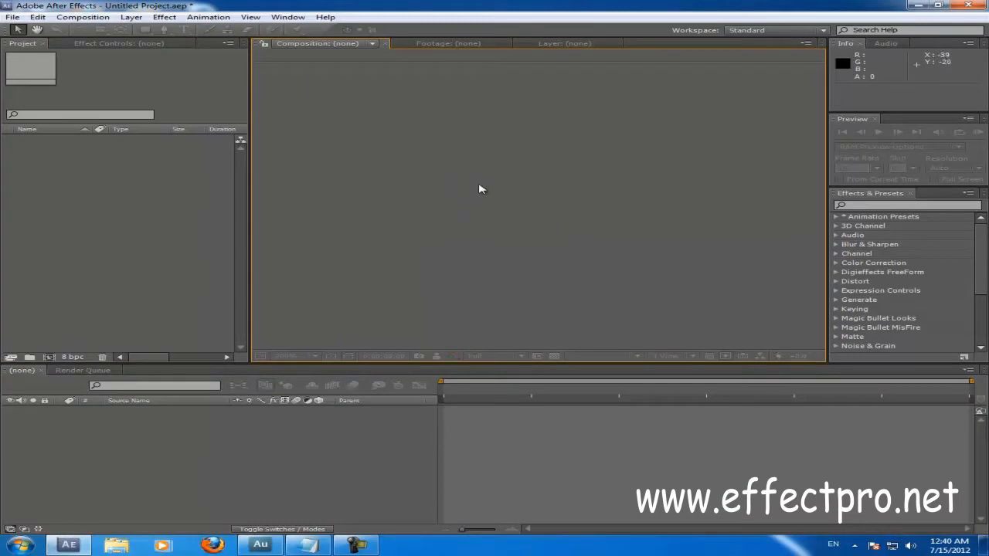
{"action": "left_click", "coordinate": [897, 83]}
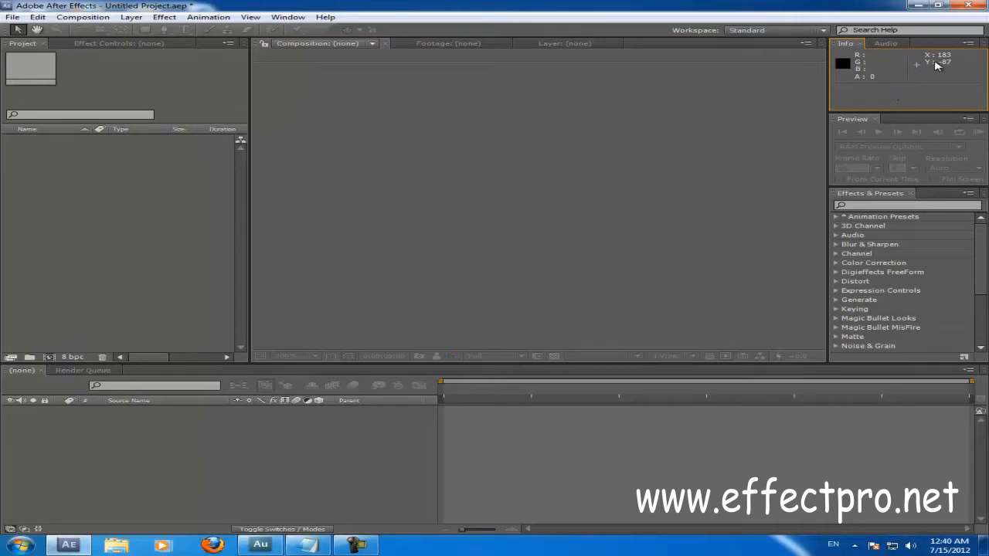
{"action": "left_click", "coordinate": [854, 119]}
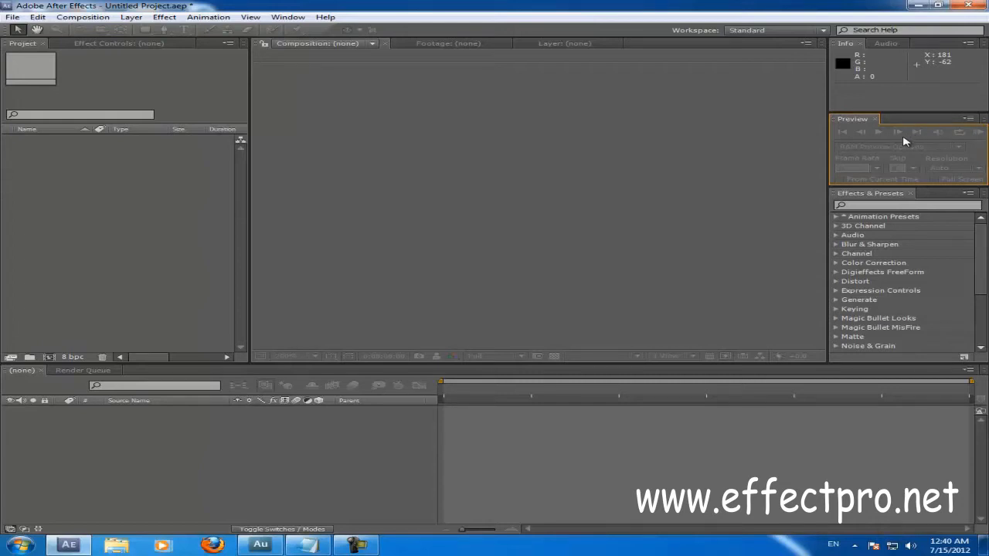
{"action": "left_click", "coordinate": [850, 205]}
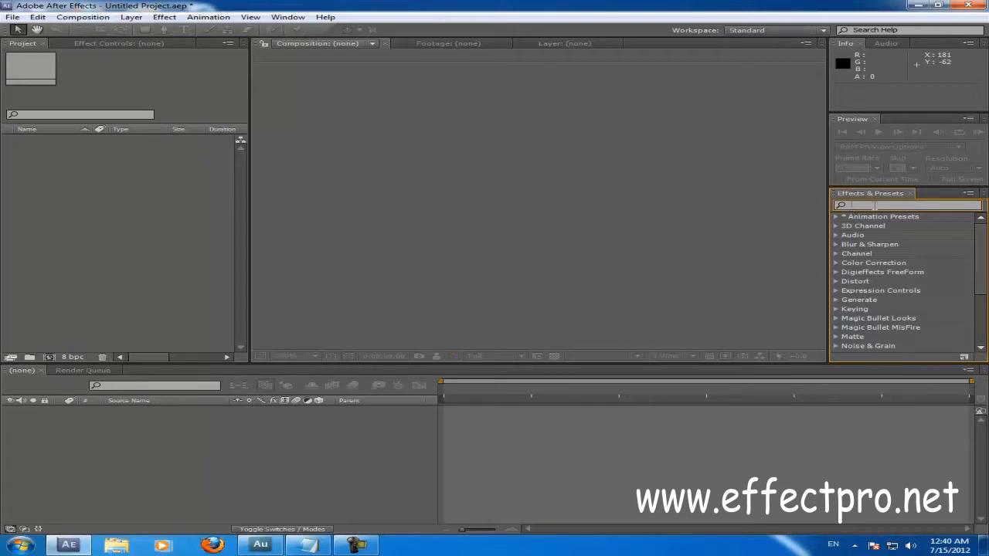
{"action": "left_click", "coordinate": [297, 462]}
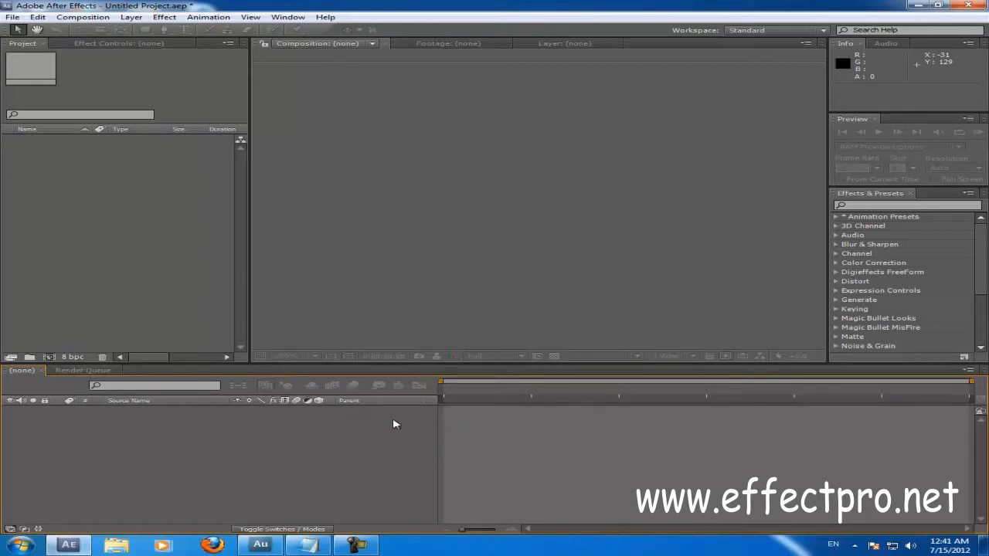
{"action": "left_click", "coordinate": [162, 220]}
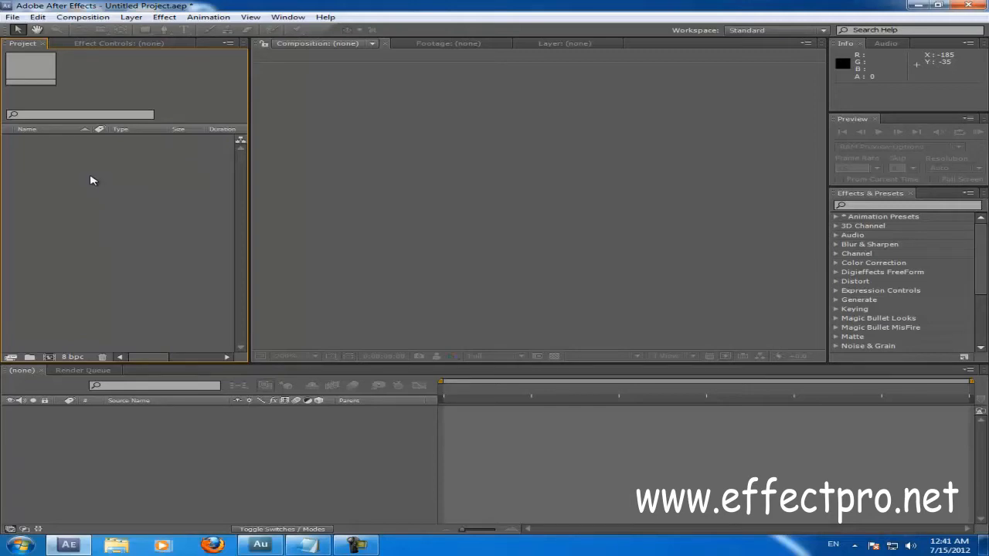
Open Import File by double-click, context menu and File menu, cancelling each time
{"action": "double_click", "coordinate": [110, 229]}
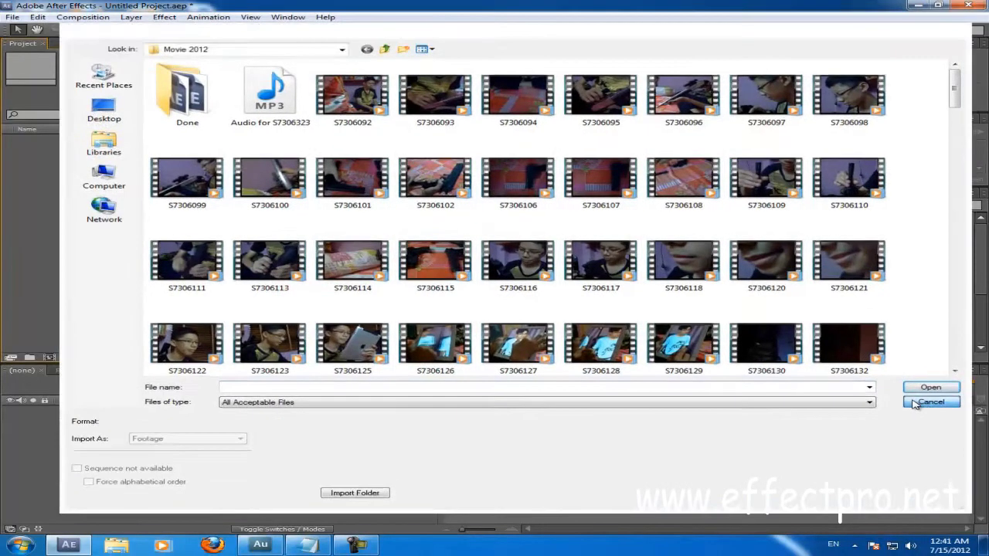
{"action": "left_click", "coordinate": [917, 403]}
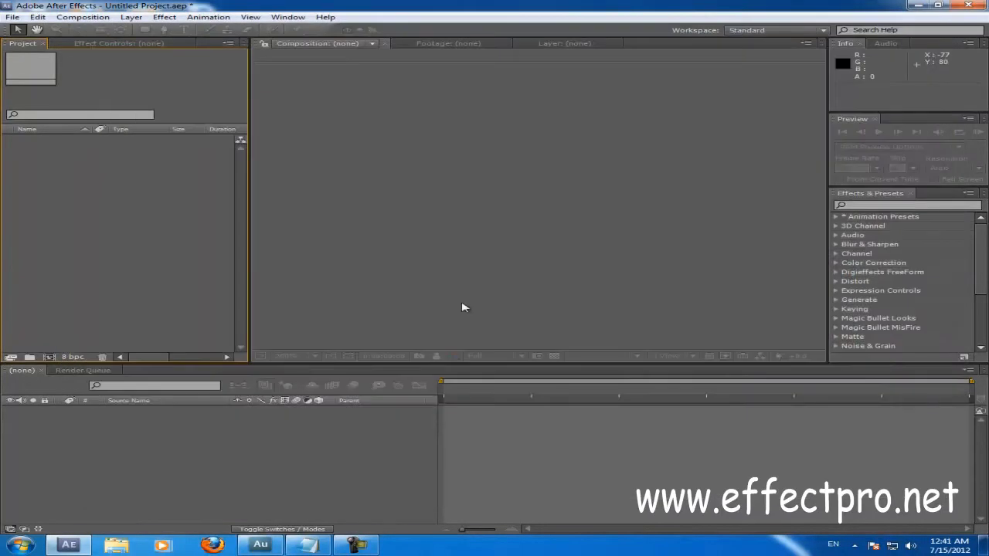
{"action": "right_click", "coordinate": [67, 193]}
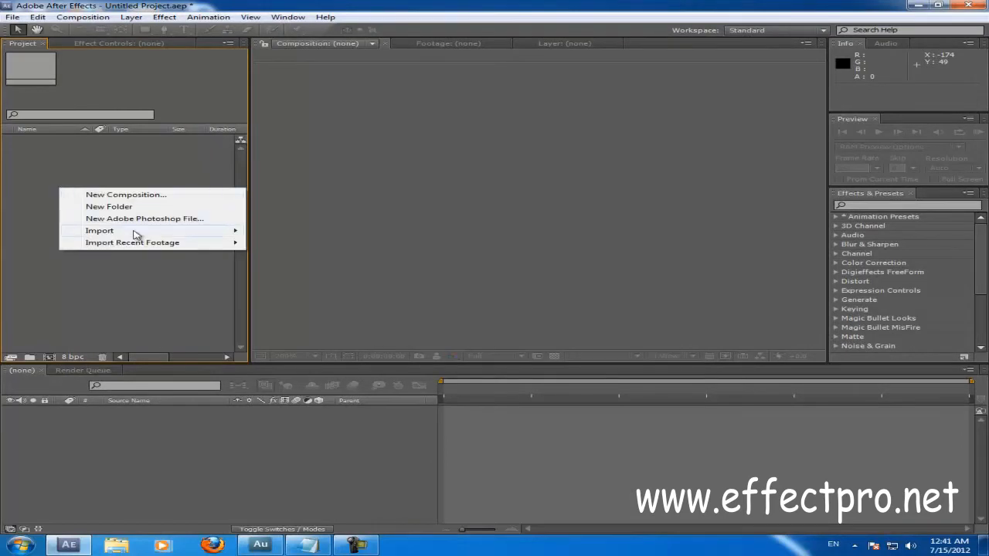
{"action": "mouse_move", "coordinate": [134, 231]}
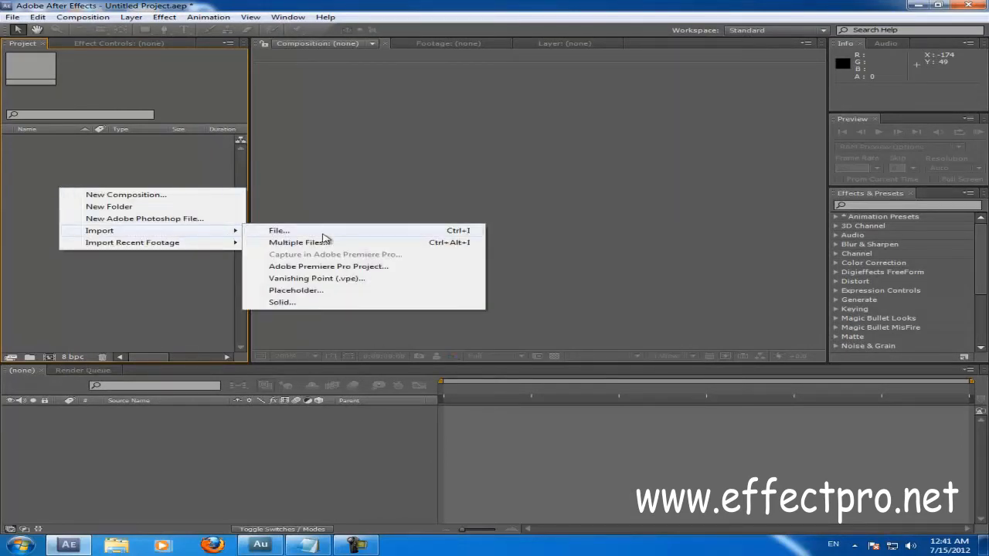
{"action": "left_click", "coordinate": [323, 232]}
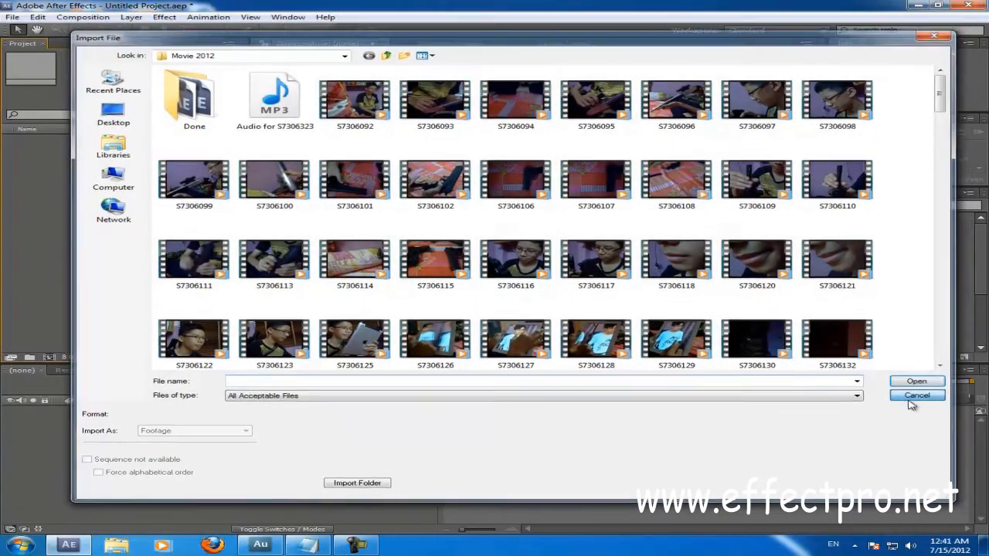
{"action": "left_click", "coordinate": [913, 397]}
{"action": "left_click", "coordinate": [13, 16]}
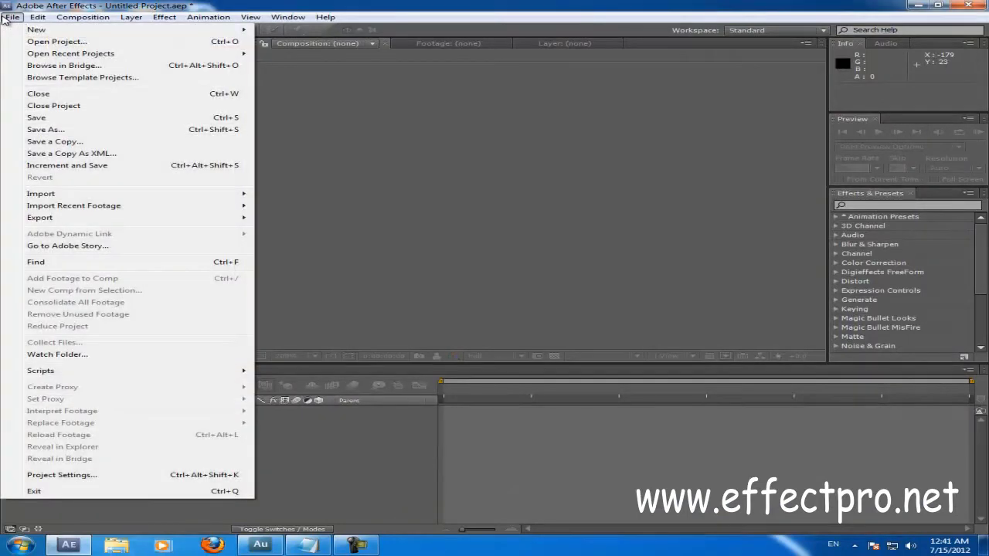
{"action": "mouse_move", "coordinate": [122, 195]}
{"action": "left_click", "coordinate": [319, 196]}
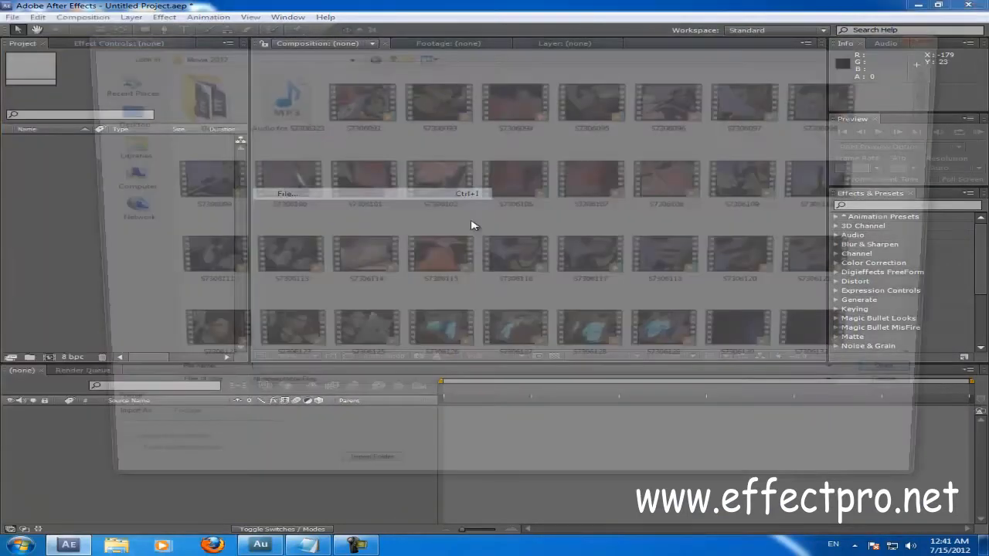
{"action": "left_click", "coordinate": [939, 399]}
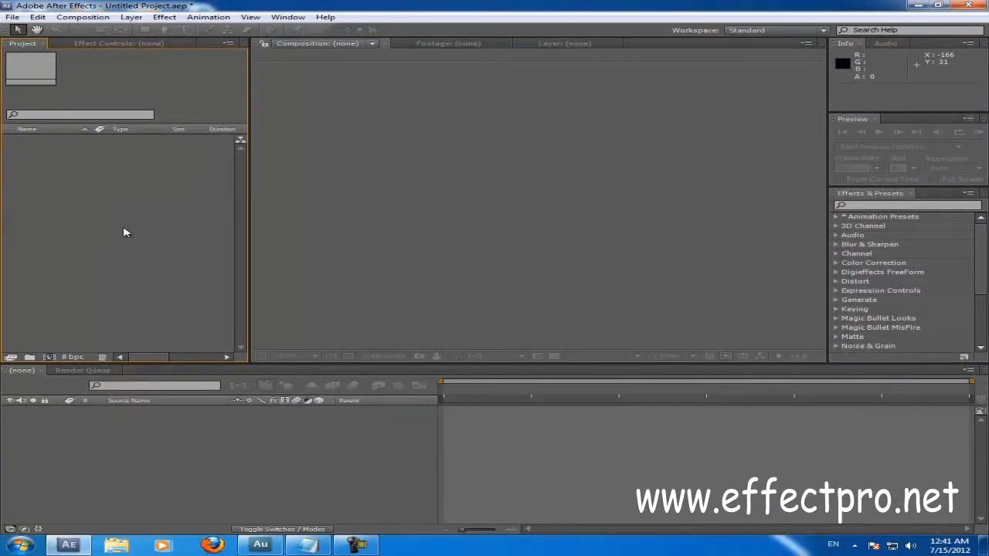
In Movie 2012, multi-select clips S7306092 through S7306115, then clear and cancel without importing
{"action": "double_click", "coordinate": [123, 197]}
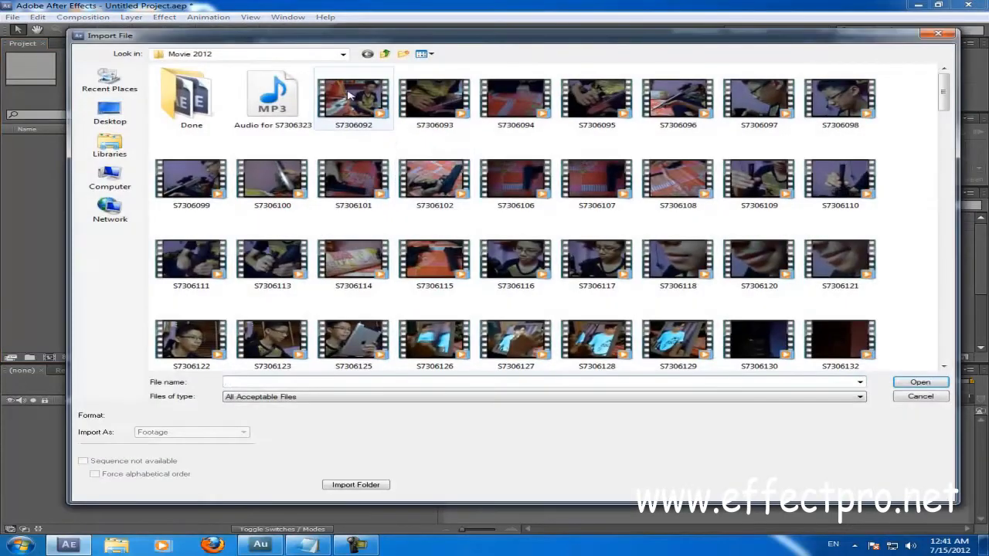
{"action": "left_click", "coordinate": [359, 100]}
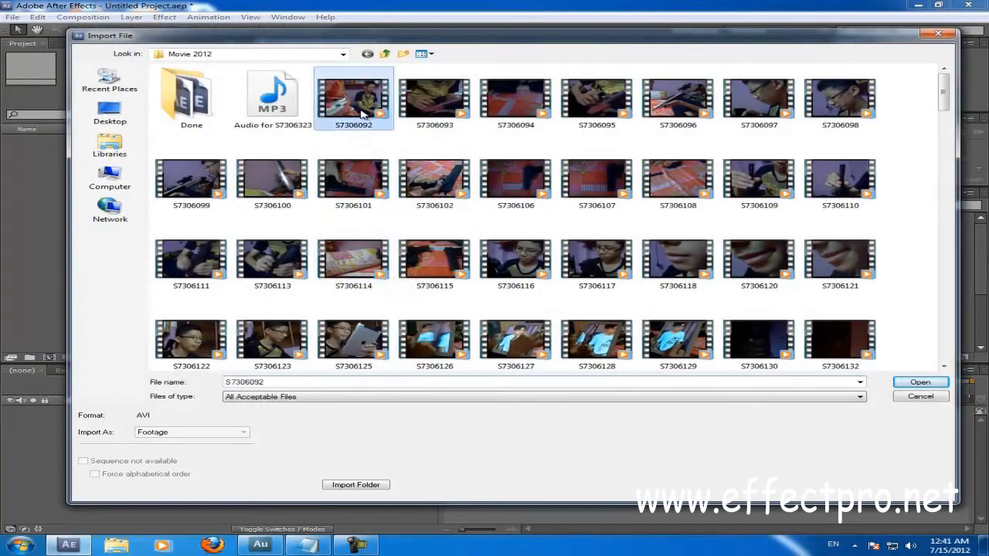
{"action": "left_click", "coordinate": [516, 96], "text": "ctrl"}
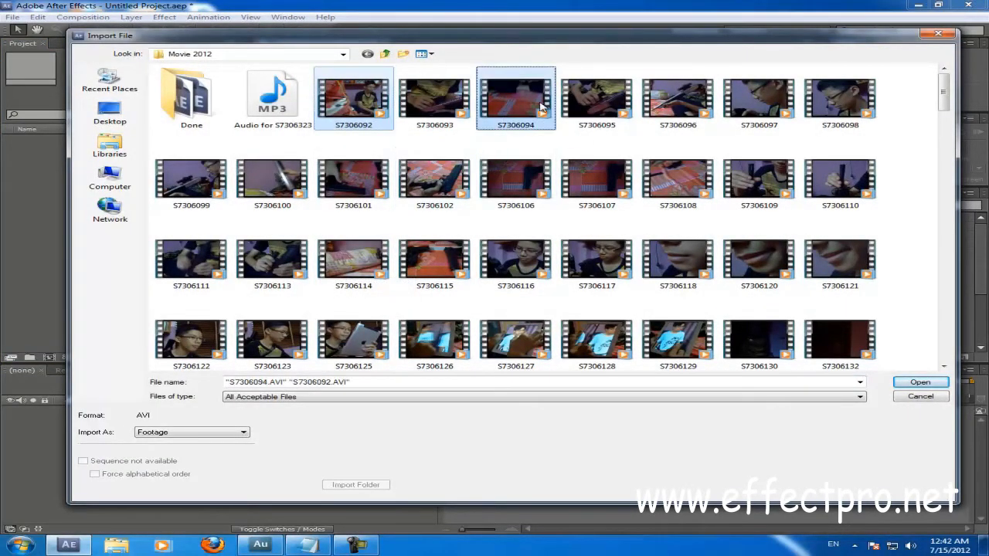
{"action": "left_click", "coordinate": [597, 97], "text": "ctrl"}
{"action": "left_click", "coordinate": [615, 166], "text": "ctrl"}
{"action": "left_click", "coordinate": [516, 178], "text": "ctrl"}
{"action": "left_click", "coordinate": [434, 178], "text": "ctrl"}
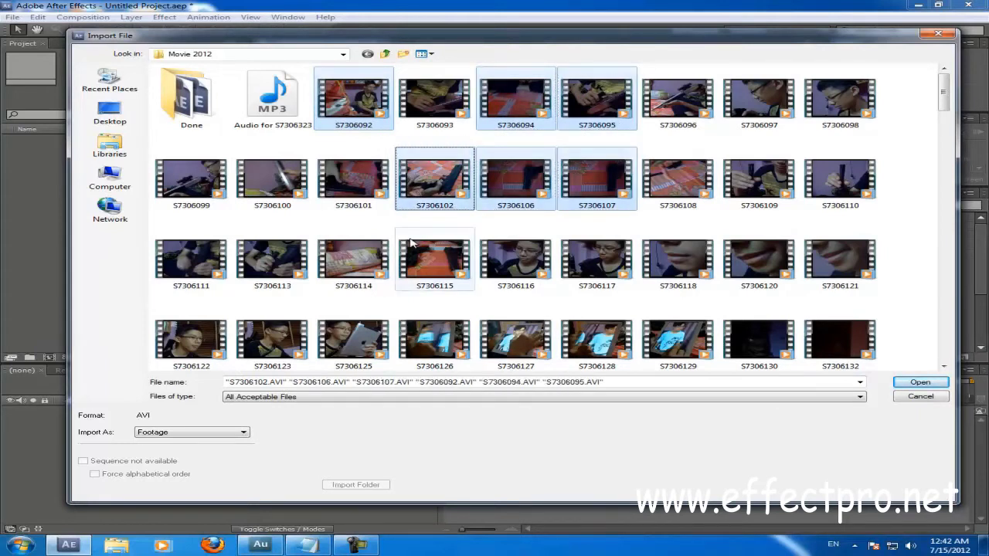
{"action": "left_click", "coordinate": [434, 259], "text": "ctrl"}
{"action": "left_click", "coordinate": [661, 226]}
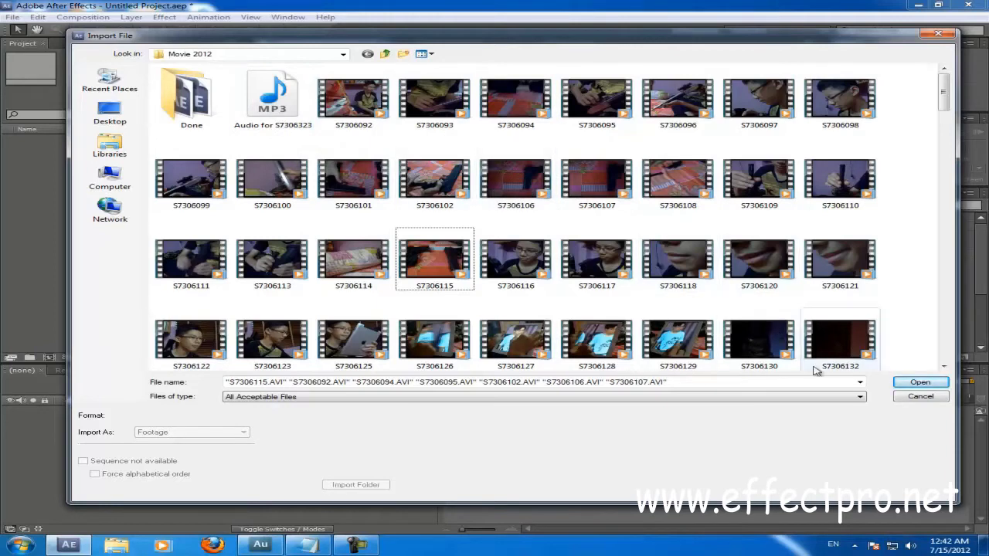
{"action": "left_click", "coordinate": [916, 396]}
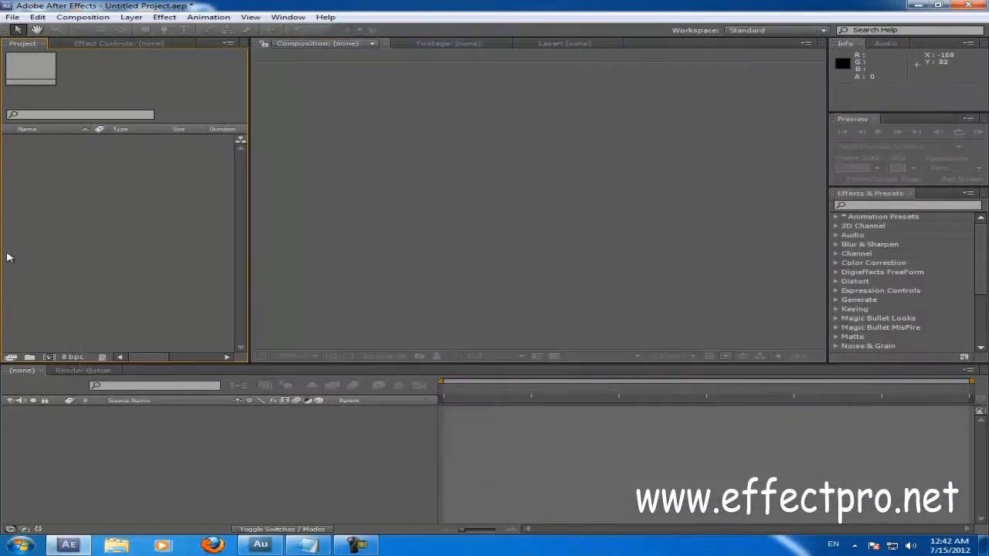
Start Import Multiple Files and import S7306102.AVI and S7306120.AVI
{"action": "right_click", "coordinate": [98, 193]}
{"action": "mouse_move", "coordinate": [164, 235]}
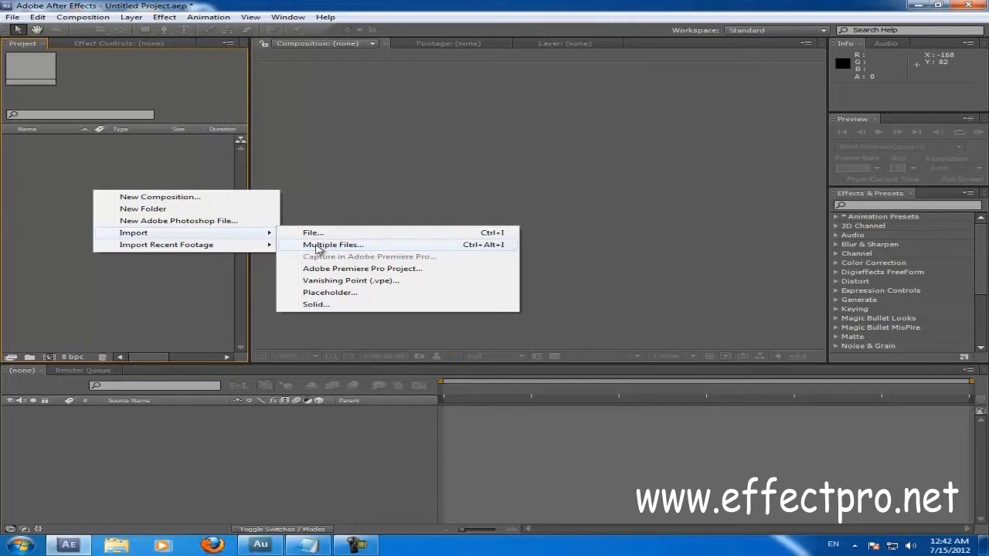
{"action": "left_click", "coordinate": [164, 279]}
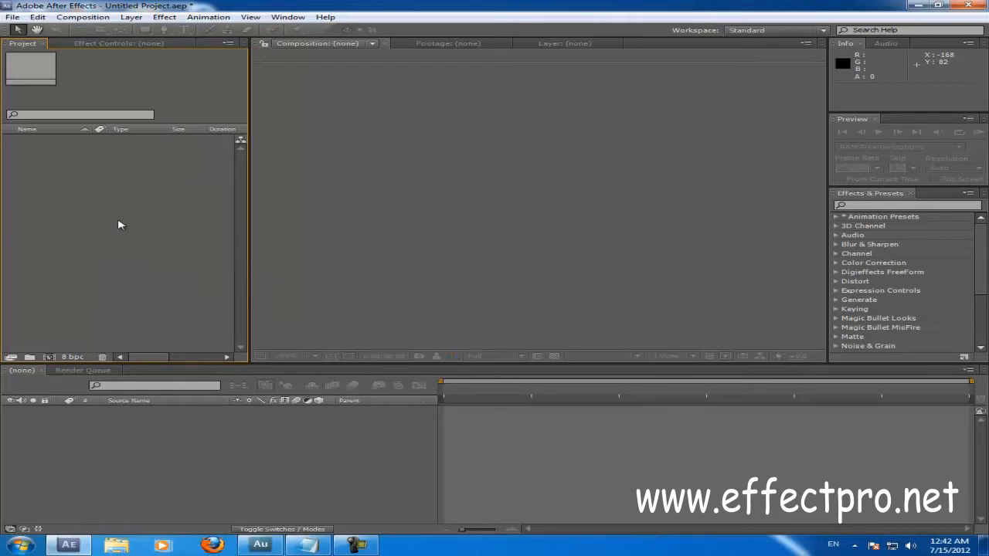
{"action": "right_click", "coordinate": [77, 193]}
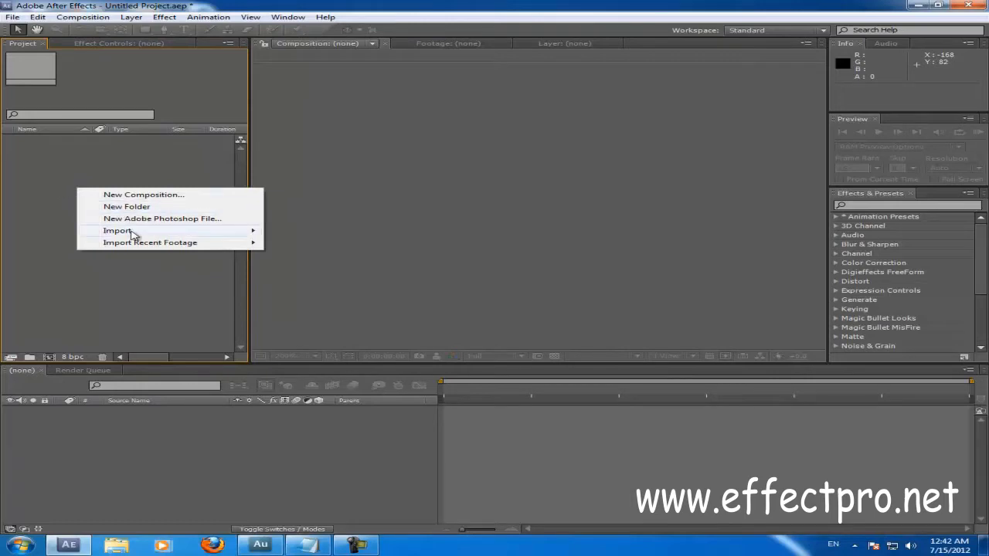
{"action": "mouse_move", "coordinate": [131, 234]}
{"action": "left_click", "coordinate": [357, 246]}
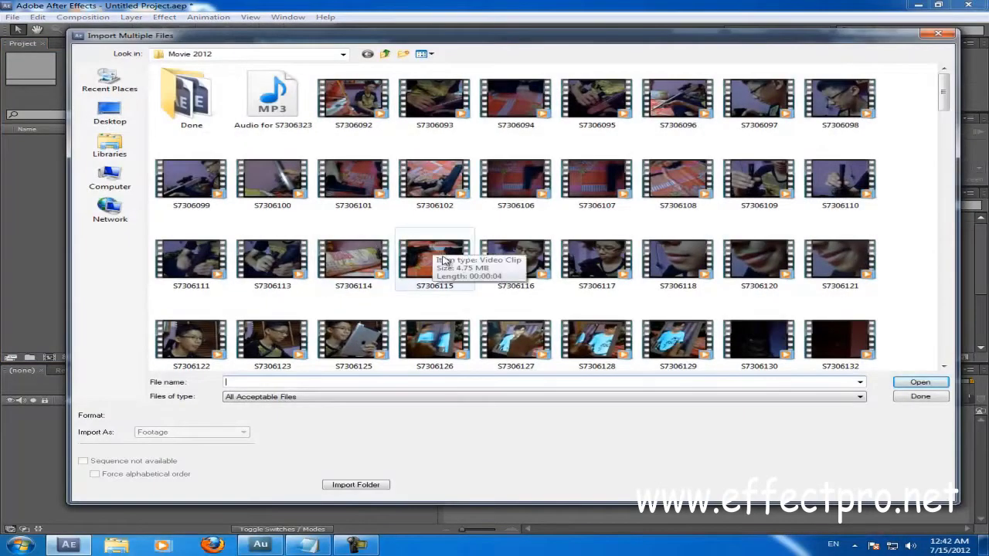
{"action": "double_click", "coordinate": [444, 191]}
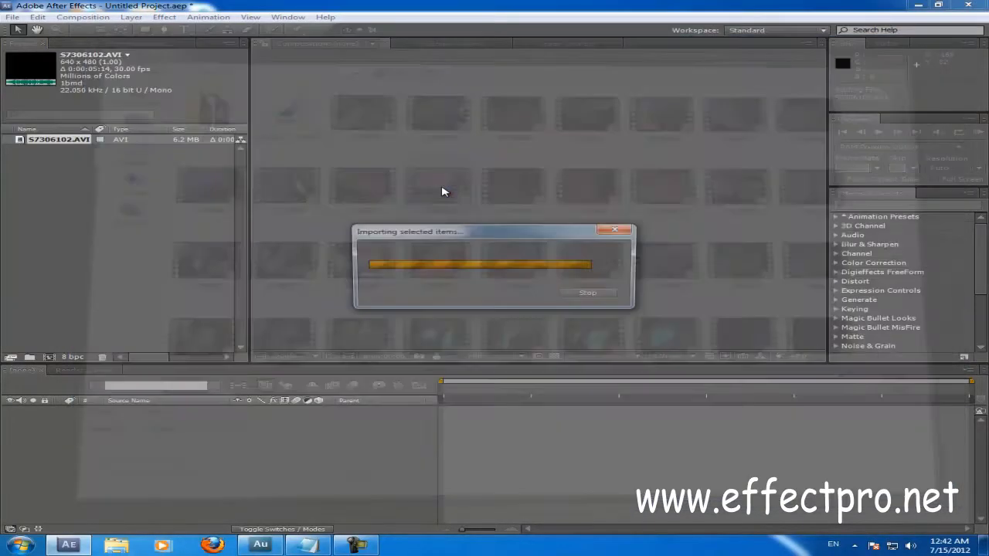
{"action": "double_click", "coordinate": [758, 259]}
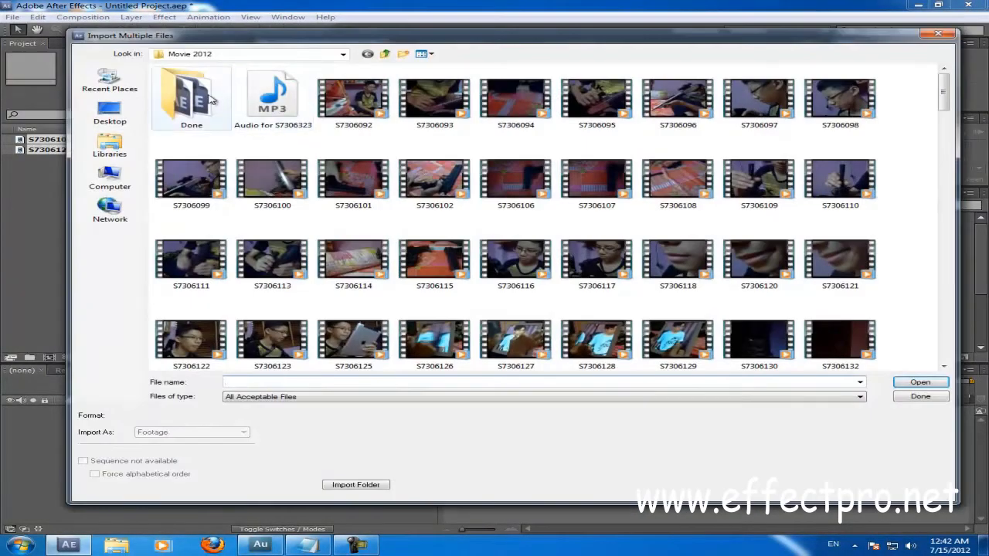
From the Done folder, import 14.avi and 20.avi and finish importing
{"action": "double_click", "coordinate": [191, 97]}
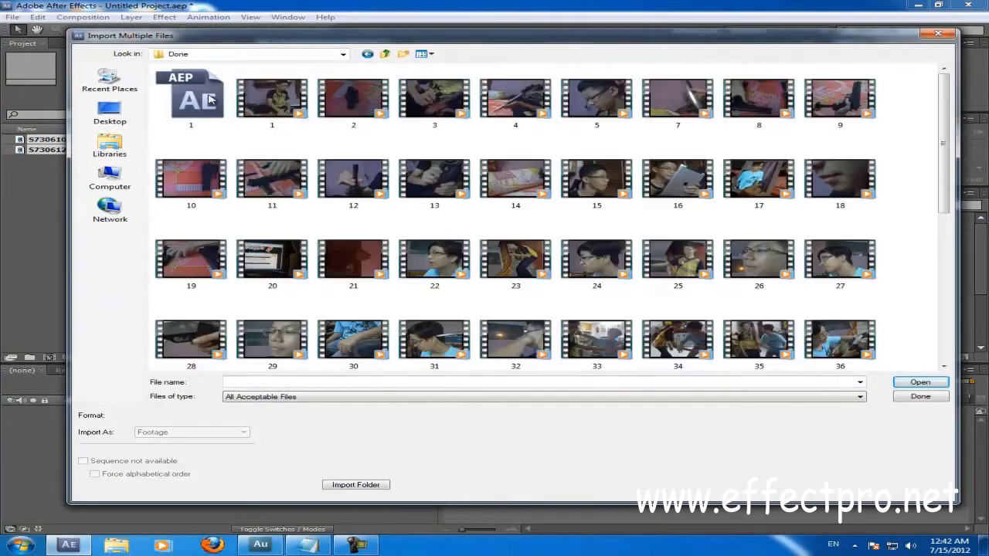
{"action": "left_click", "coordinate": [508, 180]}
{"action": "double_click", "coordinate": [508, 180]}
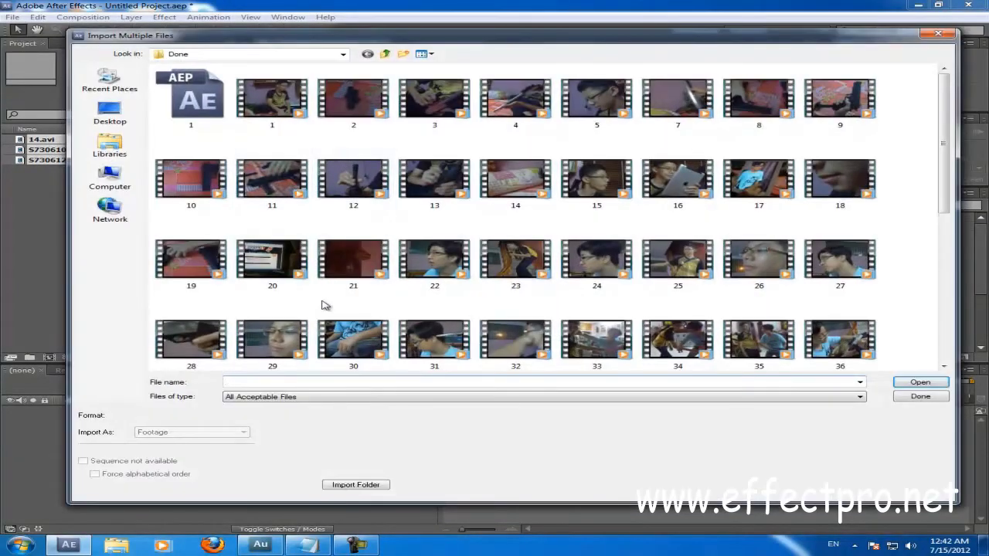
{"action": "double_click", "coordinate": [312, 272]}
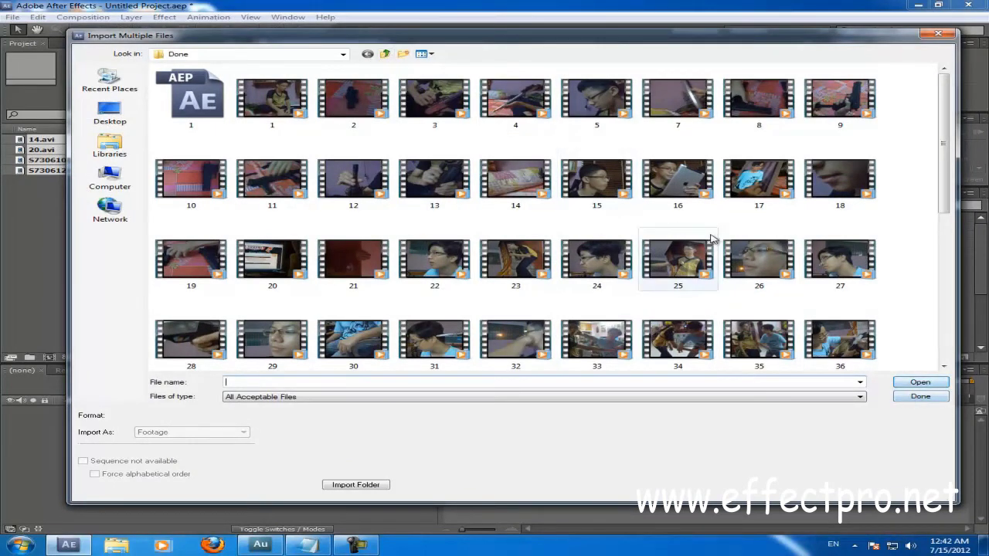
{"action": "left_click", "coordinate": [920, 396]}
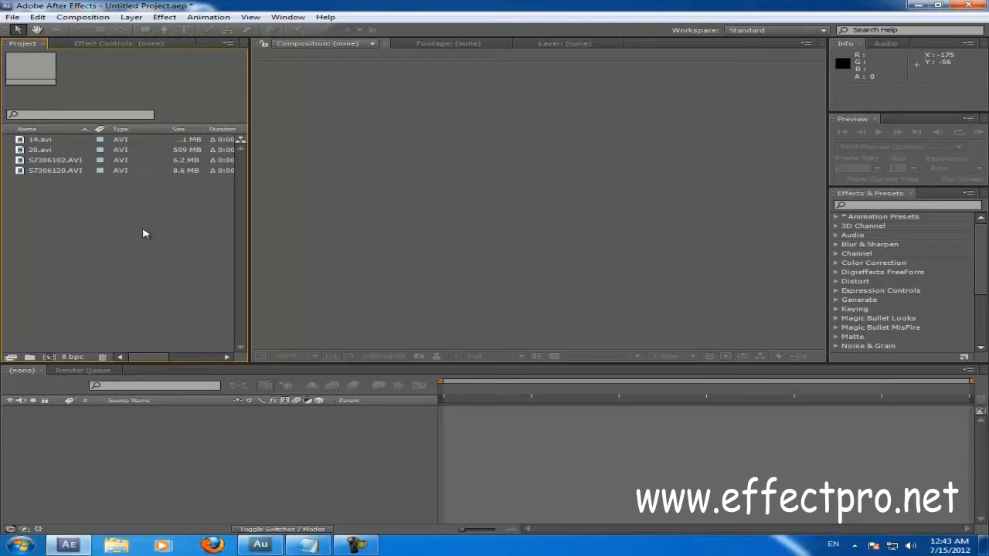
Create composition 20 from the 20.avi clip, redoing it after an undo
{"action": "left_click", "coordinate": [31, 151]}
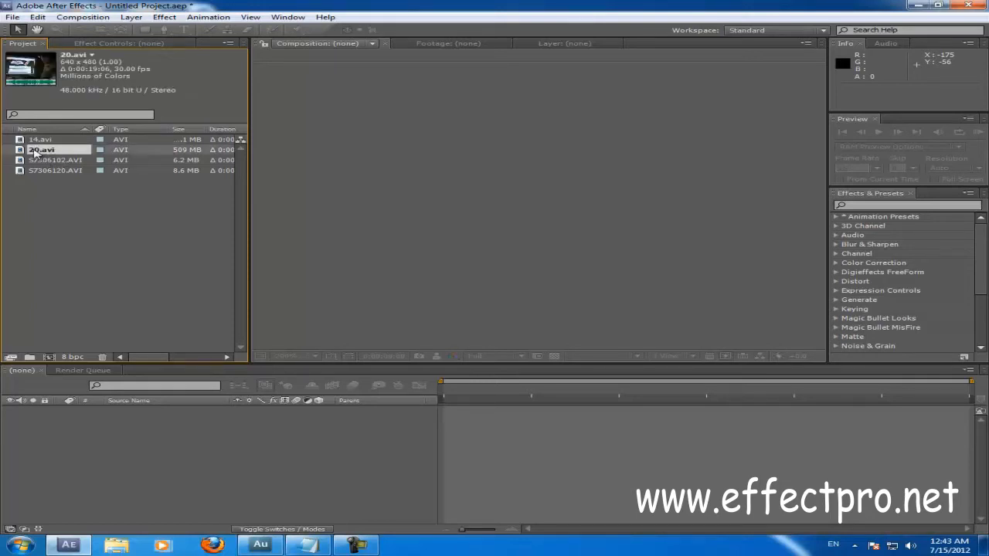
{"action": "left_click_drag", "start_coordinate": [35, 153], "coordinate": [474, 170]}
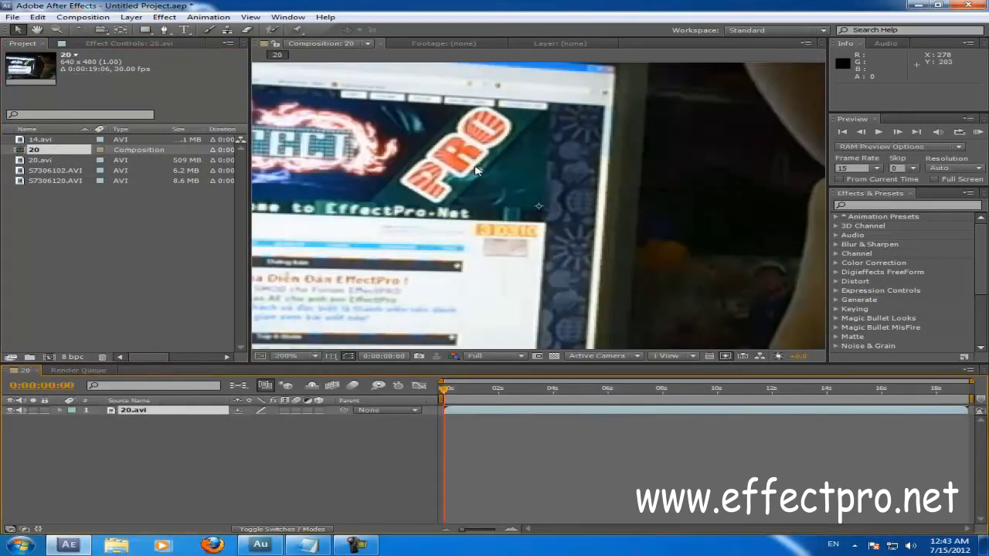
{"action": "left_click", "coordinate": [39, 142]}
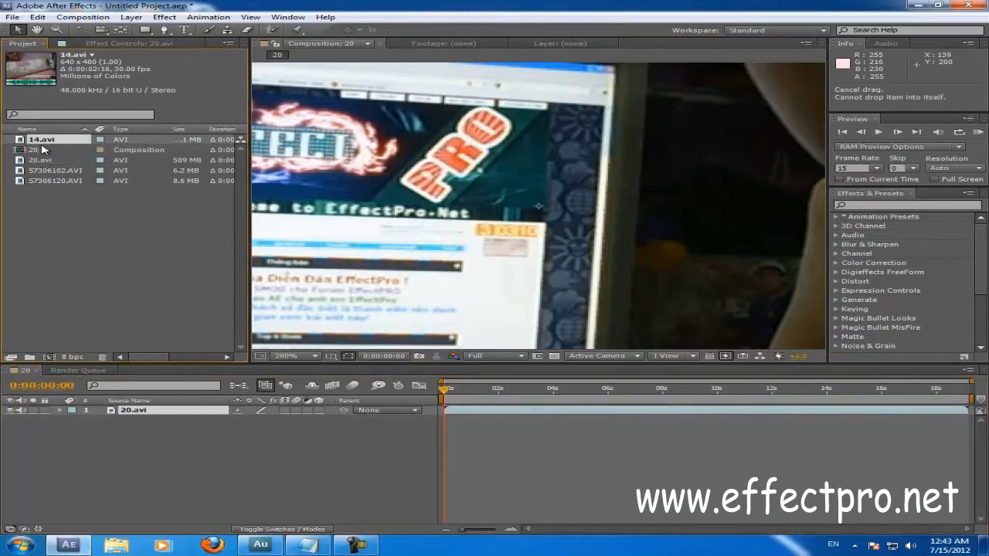
{"action": "key", "text": "ctrl+z"}
{"action": "left_click_drag", "start_coordinate": [38, 150], "coordinate": [117, 453]}
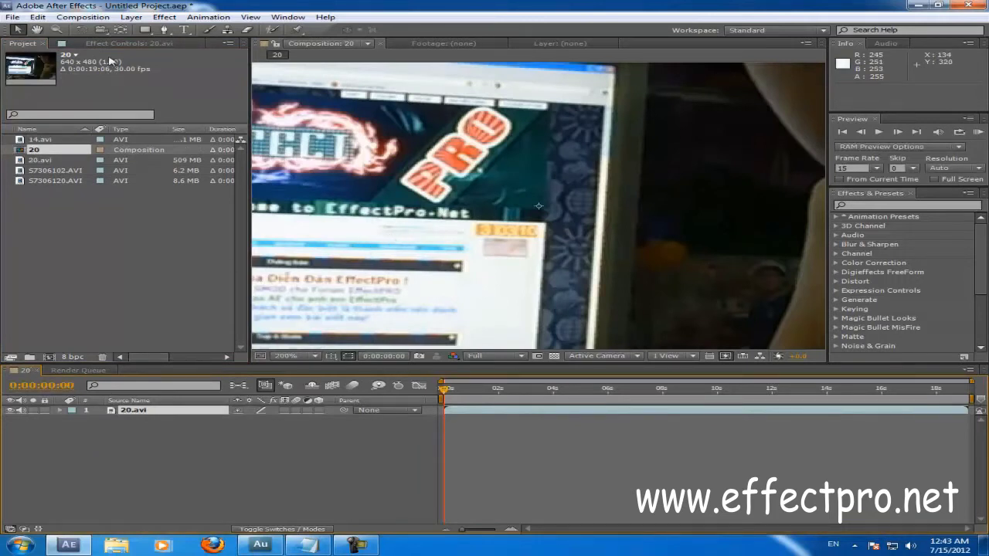
Set the viewer magnification to Fit up to 100%
{"action": "key", "text": "comma"}
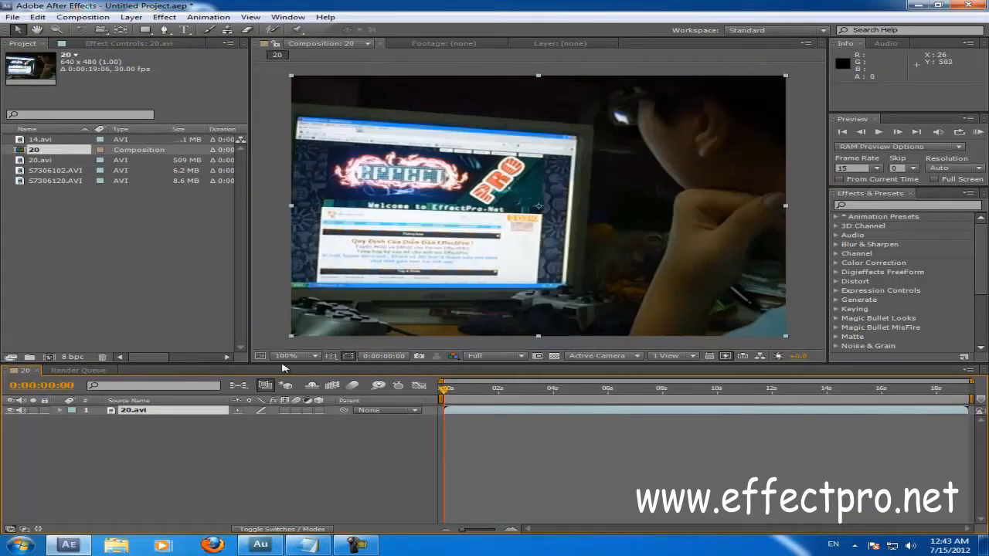
{"action": "left_click", "coordinate": [307, 357]}
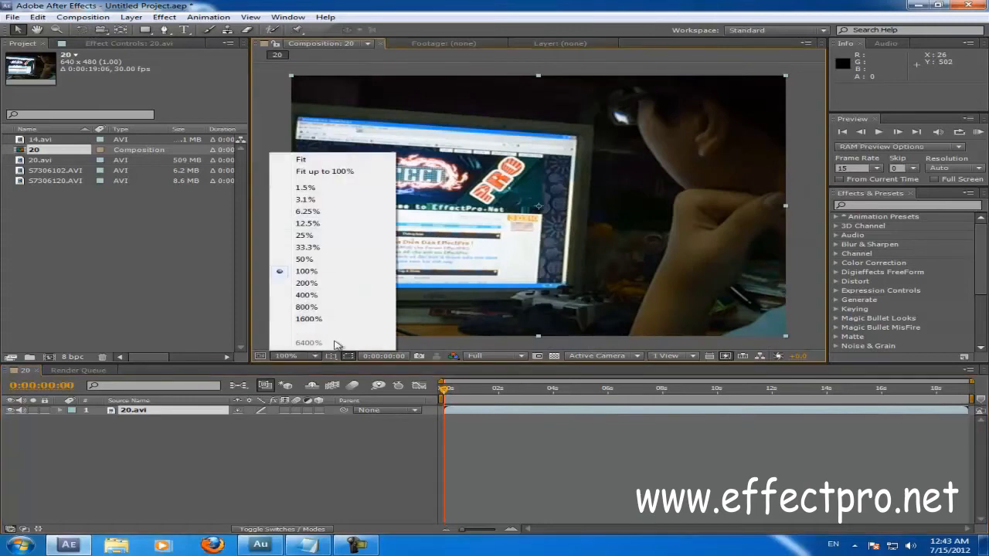
{"action": "left_click", "coordinate": [328, 166]}
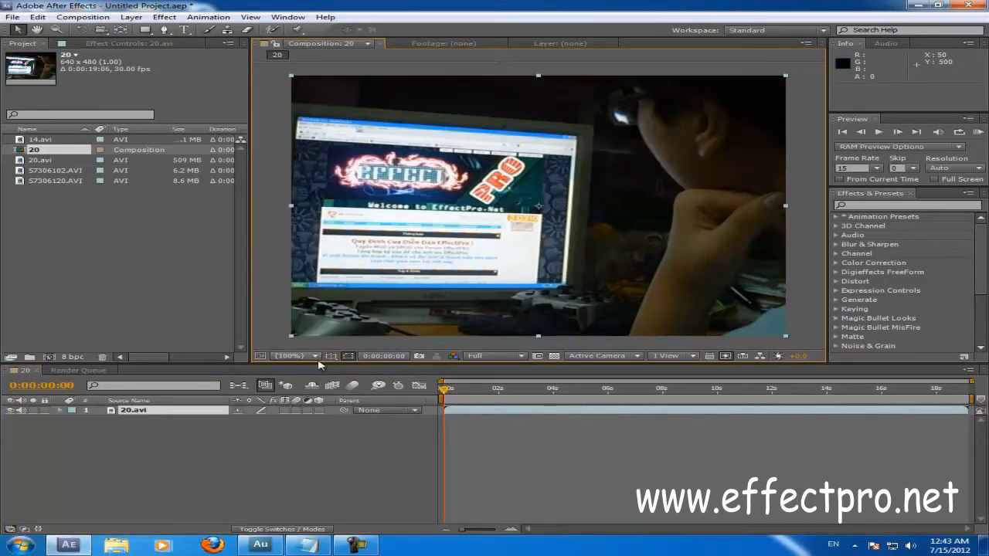
Scrub the clip around 4–5 seconds, park at 0:00:02:08, and select composition 20
{"action": "left_click_drag", "start_coordinate": [459, 390], "coordinate": [663, 399]}
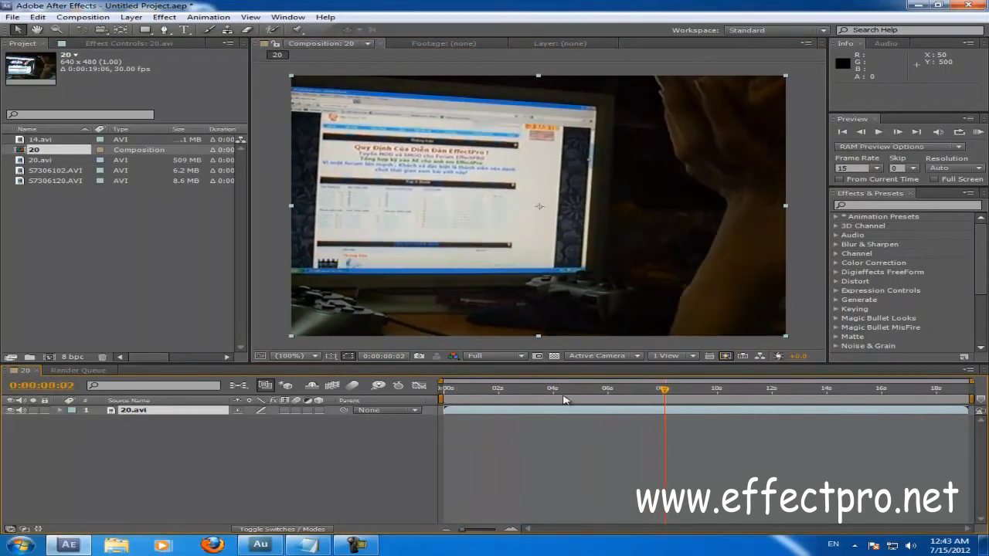
{"action": "left_click_drag", "start_coordinate": [531, 399], "coordinate": [607, 398]}
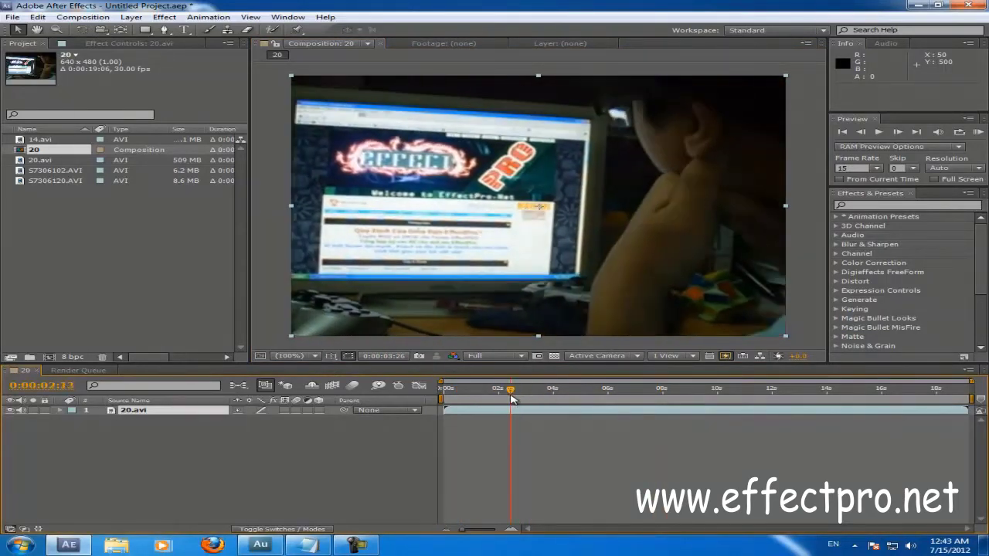
{"action": "mouse_move", "coordinate": [171, 413]}
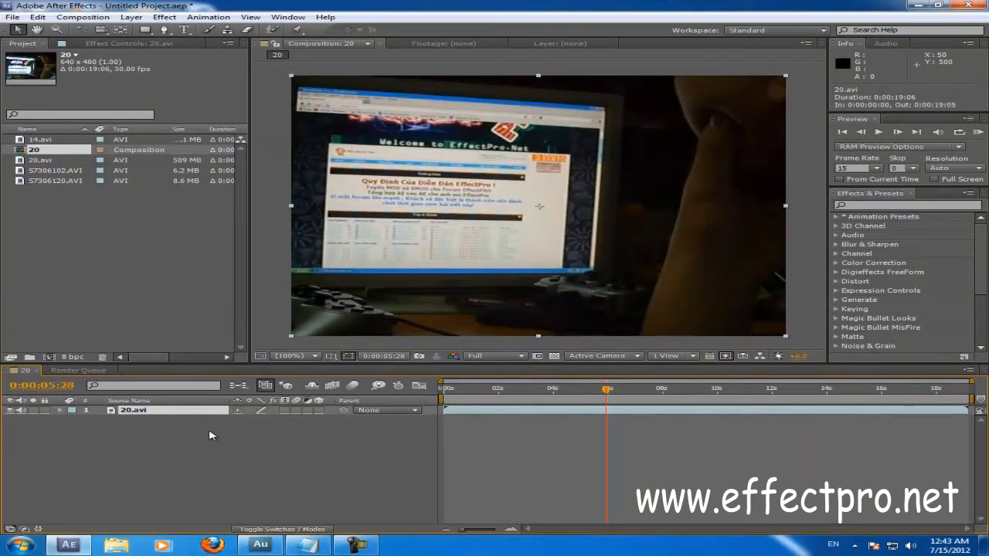
{"action": "left_click_drag", "start_coordinate": [533, 390], "coordinate": [506, 390]}
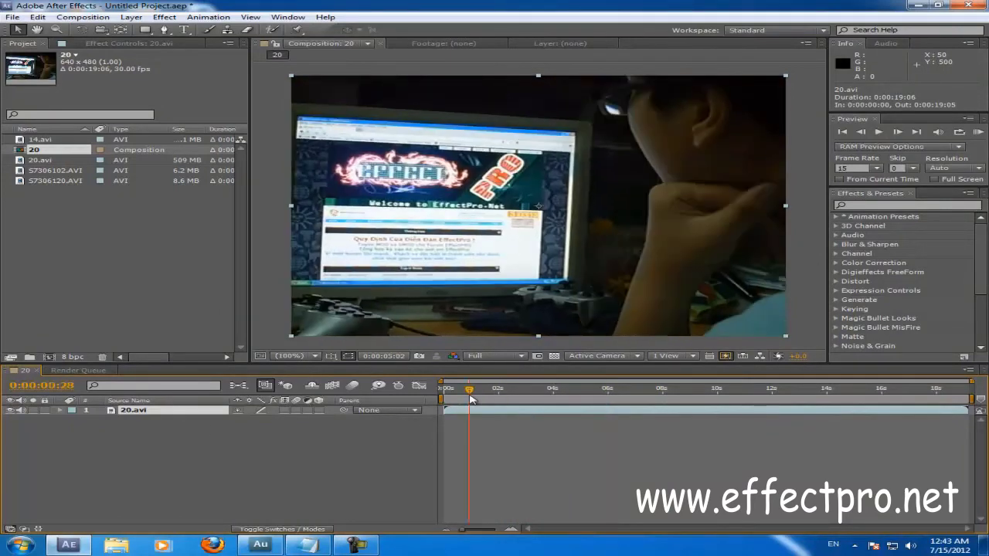
{"action": "left_click", "coordinate": [190, 457]}
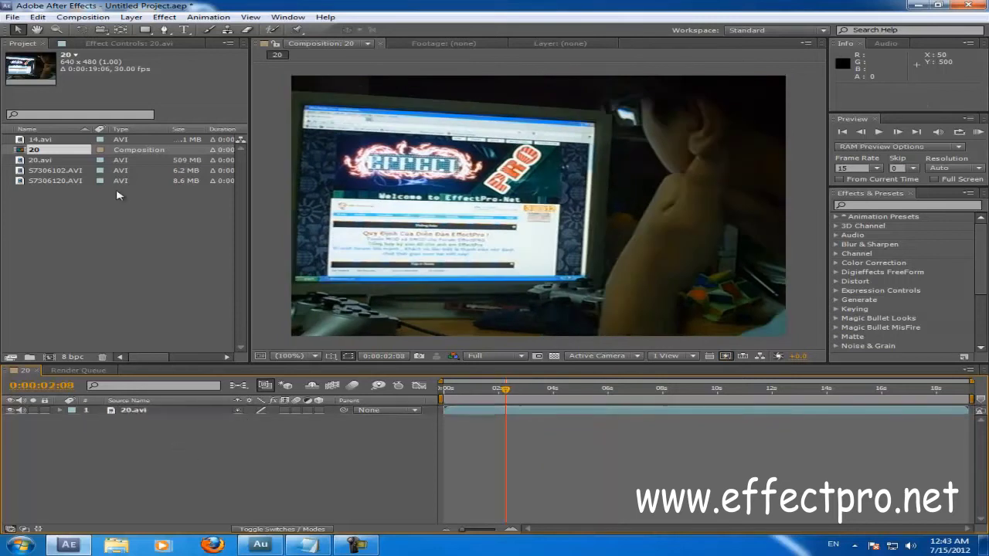
{"action": "left_click", "coordinate": [34, 154]}
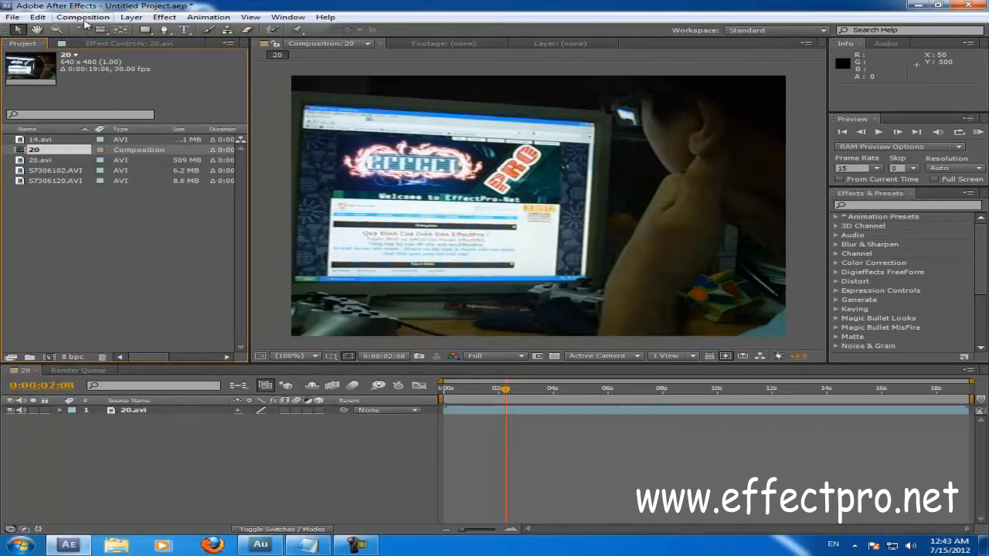
{"action": "left_click", "coordinate": [83, 17]}
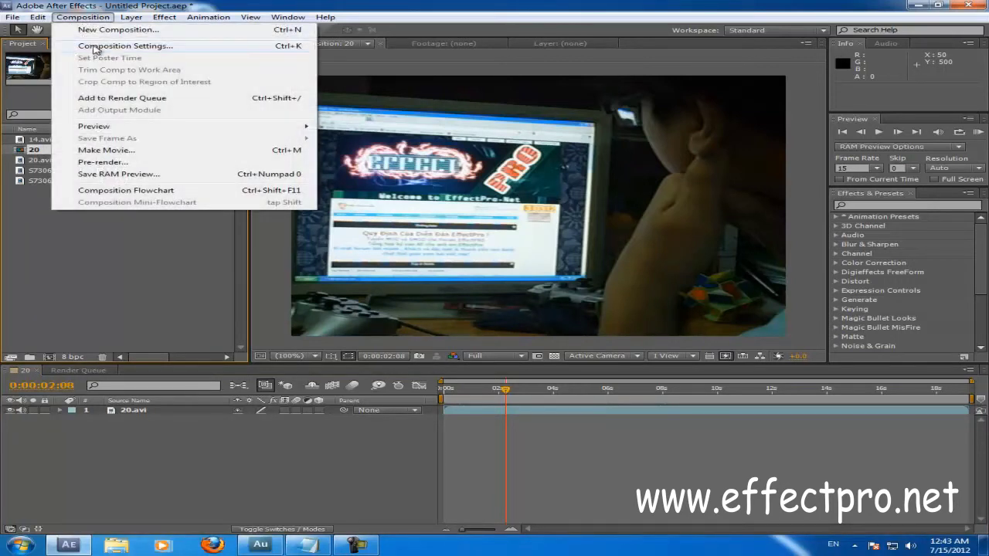
In composition 20's settings, set Width to 1280 and Height to 720
{"action": "left_click", "coordinate": [165, 48]}
{"action": "left_click_drag", "start_coordinate": [425, 149], "coordinate": [368, 189]}
{"action": "type", "text": "HD CO BAN"}
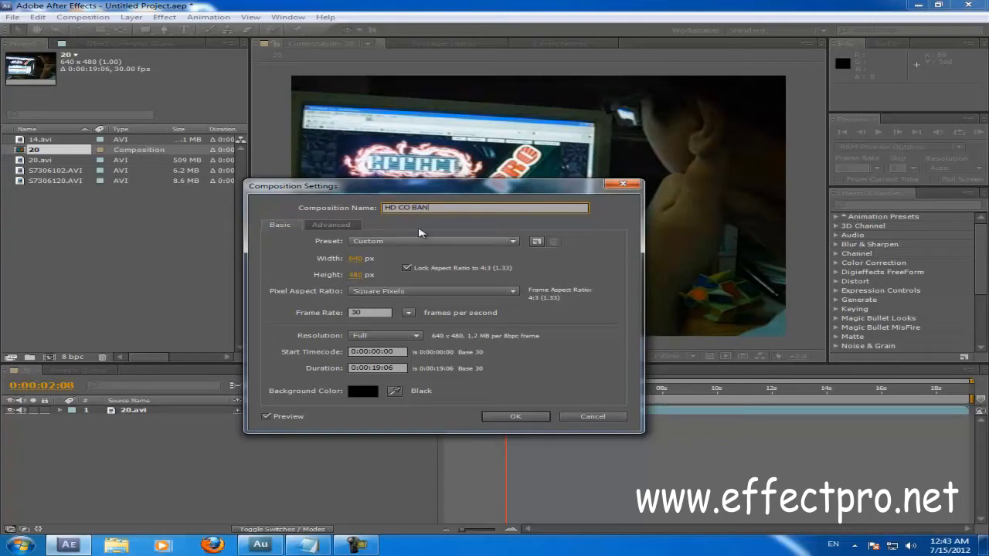
{"action": "left_click", "coordinate": [355, 258]}
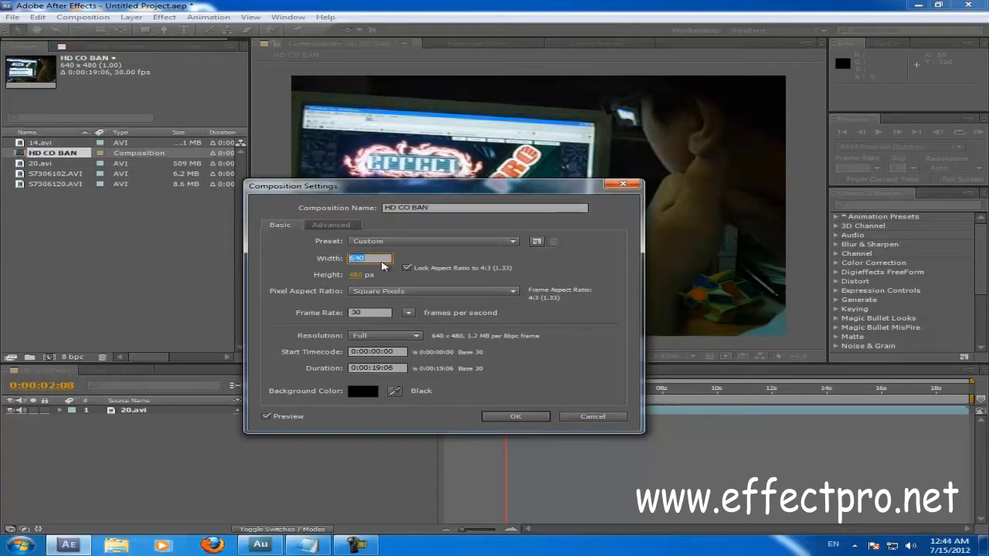
{"action": "left_click", "coordinate": [407, 267]}
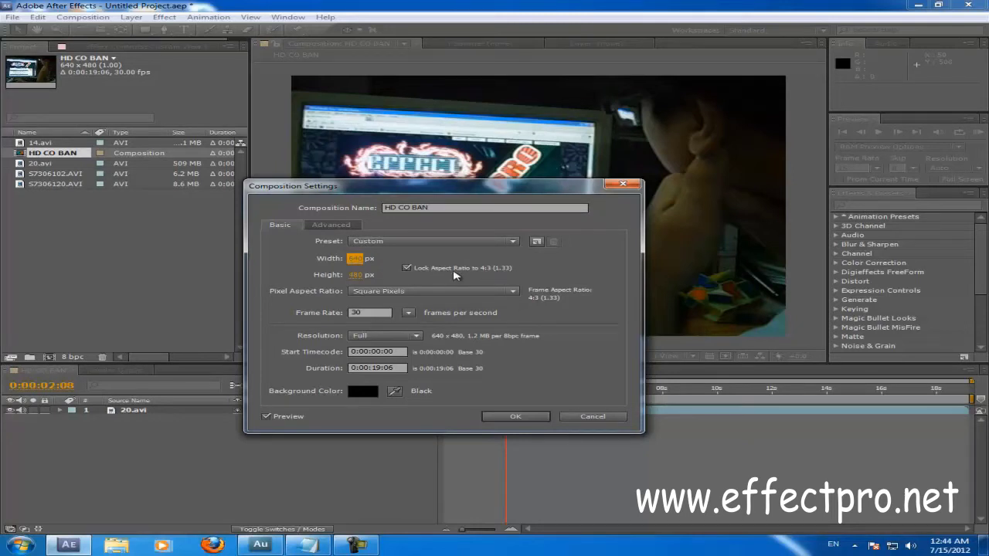
{"action": "left_click", "coordinate": [404, 270]}
{"action": "left_click", "coordinate": [356, 259]}
{"action": "type", "text": "1280"}
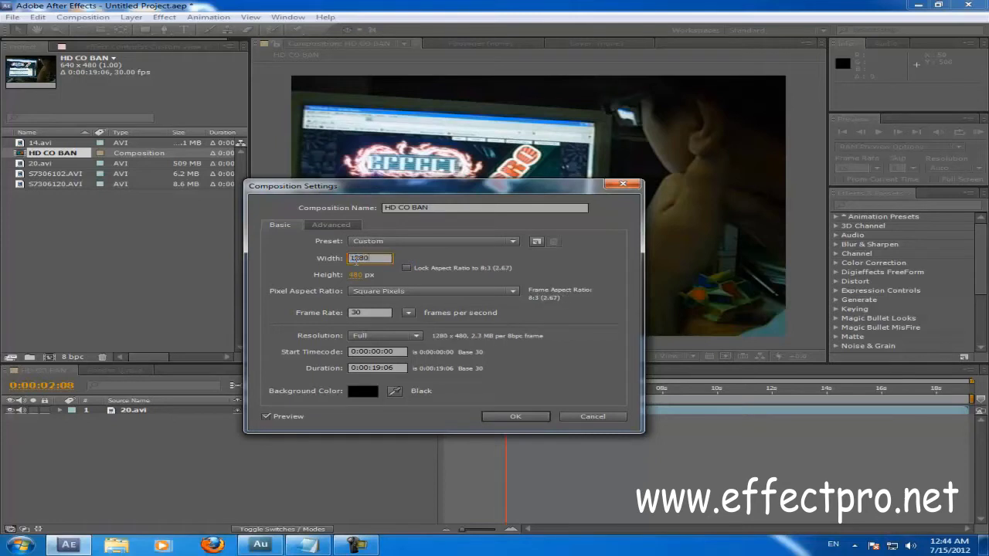
{"action": "left_click", "coordinate": [357, 276]}
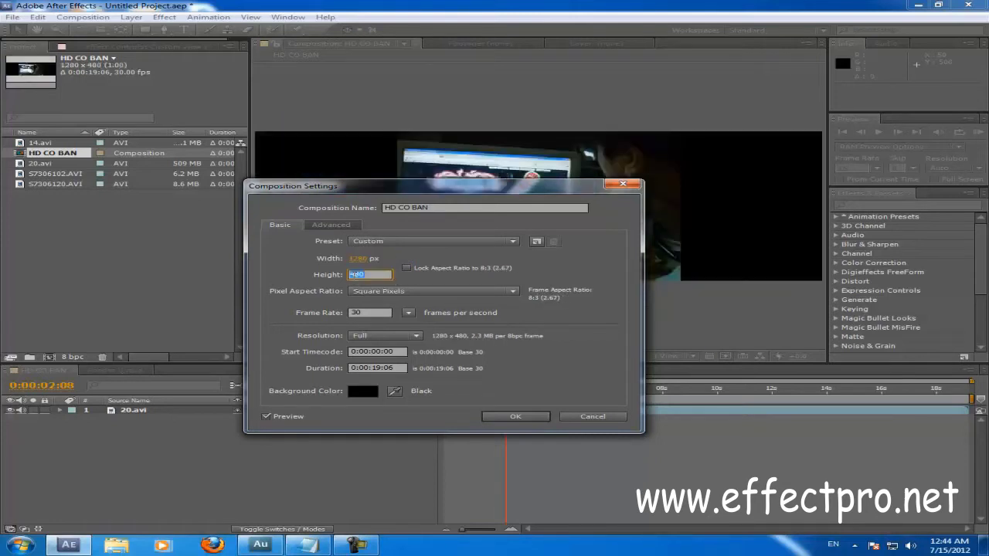
{"action": "type", "text": "720"}
{"action": "key", "text": "Return"}
Move the settings window aside and back, then select the Frame Rate field
{"action": "left_click_drag", "start_coordinate": [508, 191], "coordinate": [245, 269]}
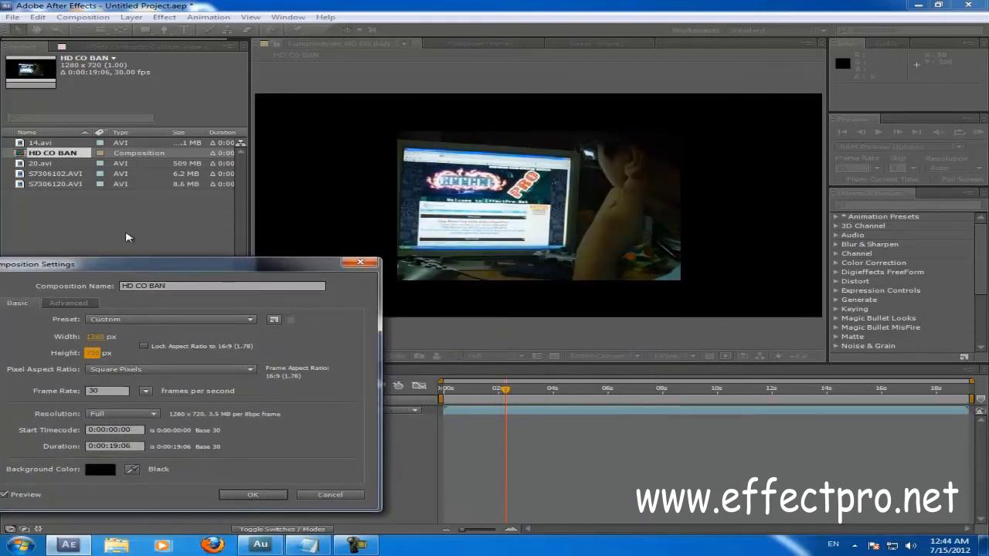
{"action": "mouse_move", "coordinate": [147, 266]}
{"action": "left_mouse_down"}
{"action": "mouse_move", "coordinate": [382, 155]}
{"action": "mouse_move", "coordinate": [384, 119]}
{"action": "left_mouse_up"}
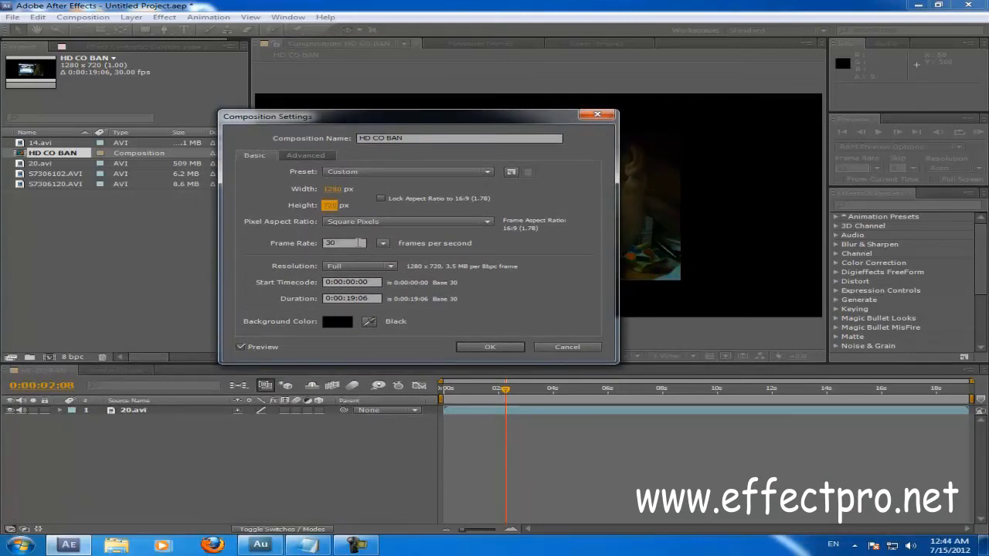
{"action": "left_click", "coordinate": [343, 243]}
{"action": "mouse_move", "coordinate": [456, 114]}
{"action": "left_mouse_down"}
{"action": "mouse_move", "coordinate": [483, 161]}
{"action": "mouse_move", "coordinate": [471, 148]}
{"action": "left_mouse_up"}
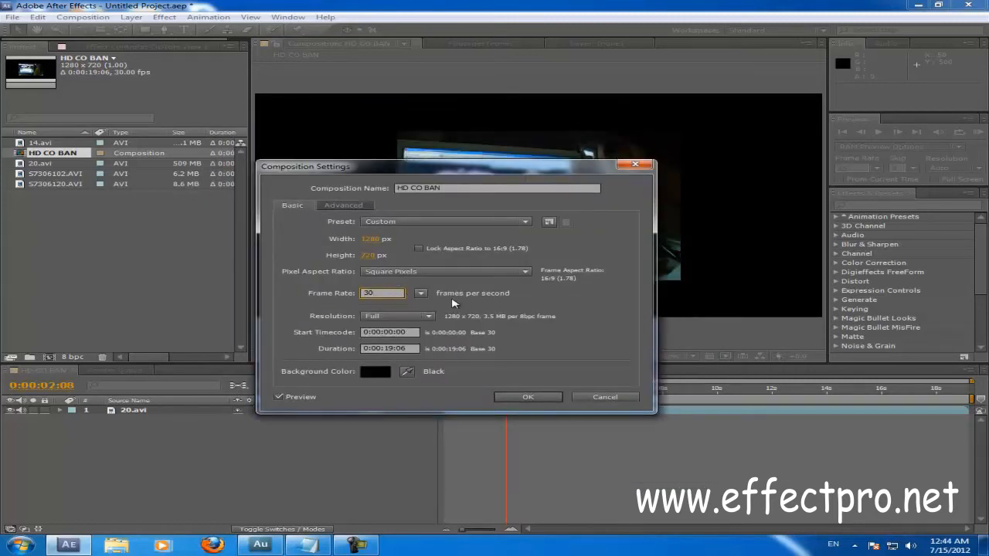
Try Half composition resolution, then return Resolution to Full
{"action": "left_click", "coordinate": [427, 317]}
{"action": "left_click", "coordinate": [427, 319]}
{"action": "left_click", "coordinate": [391, 318]}
{"action": "left_click", "coordinate": [394, 343]}
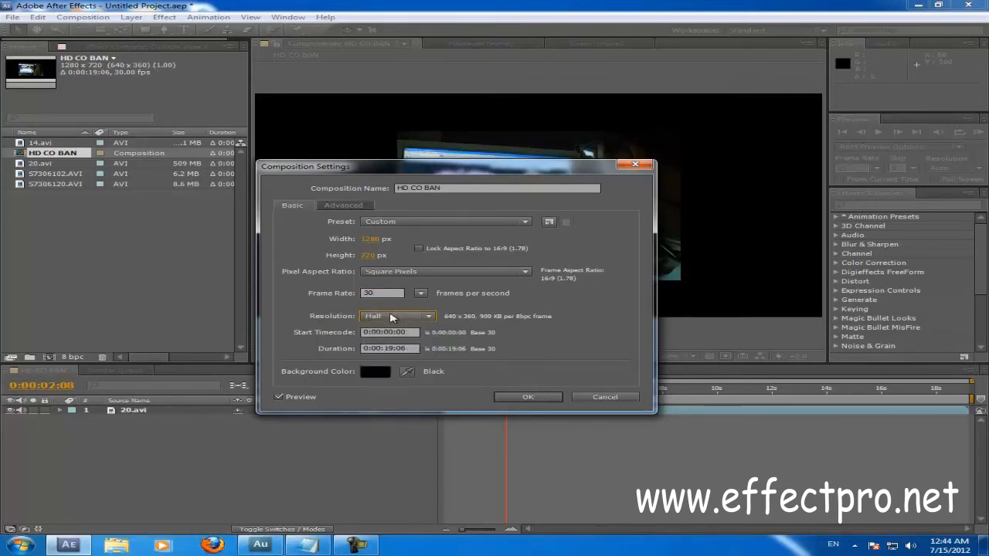
{"action": "left_click", "coordinate": [396, 317]}
{"action": "left_click", "coordinate": [394, 330]}
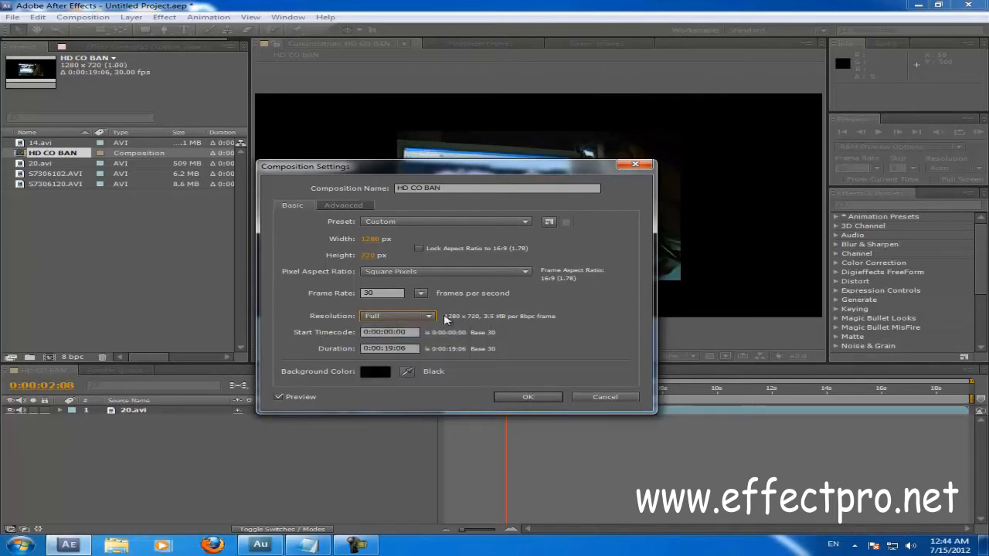
{"action": "left_click", "coordinate": [425, 317]}
{"action": "left_click", "coordinate": [394, 340]}
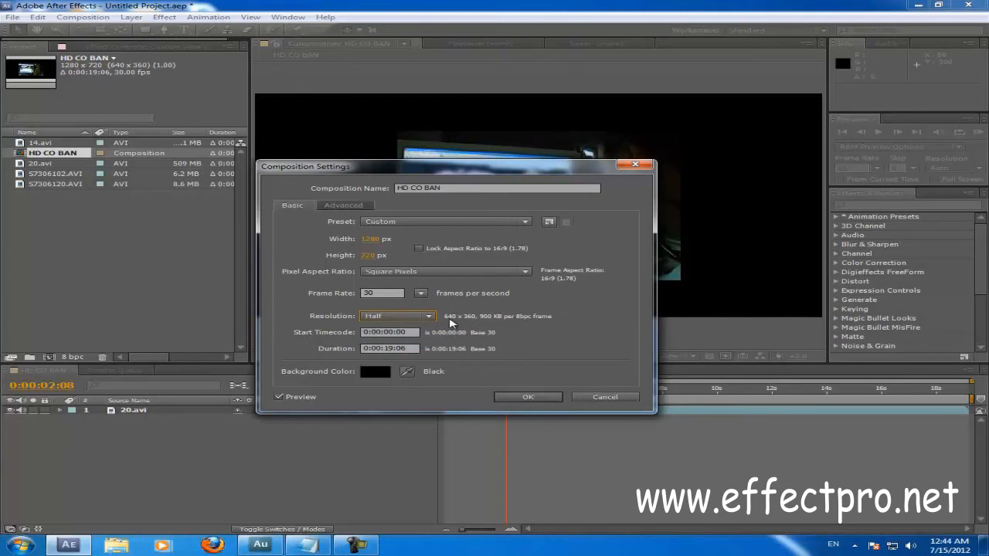
{"action": "left_click", "coordinate": [406, 316]}
{"action": "left_click", "coordinate": [408, 325]}
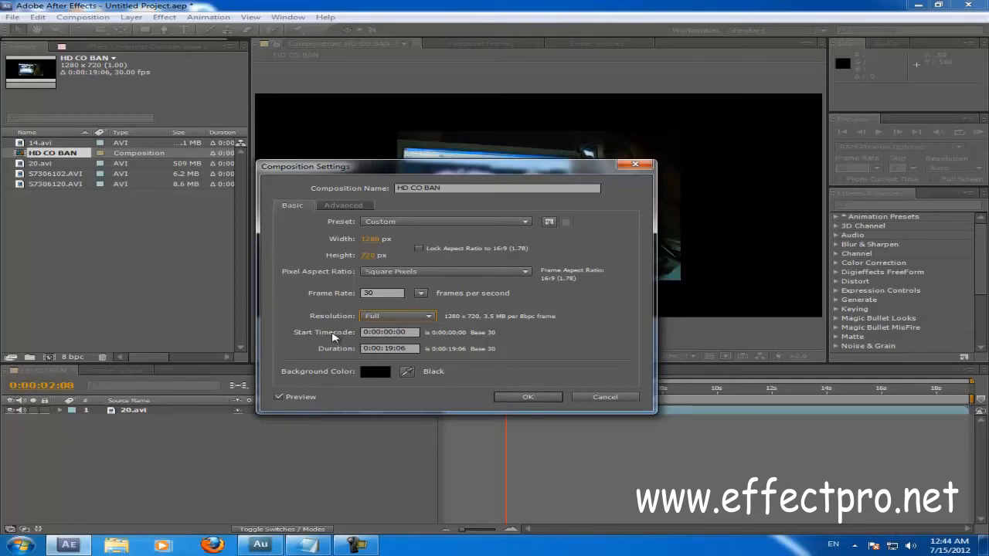
Set Start Timecode to 0:00:00:00, cancel the dialog, and jump to 0:00:19:00
{"action": "left_click", "coordinate": [387, 332]}
{"action": "type", "text": "0"}
{"action": "left_click", "coordinate": [400, 349]}
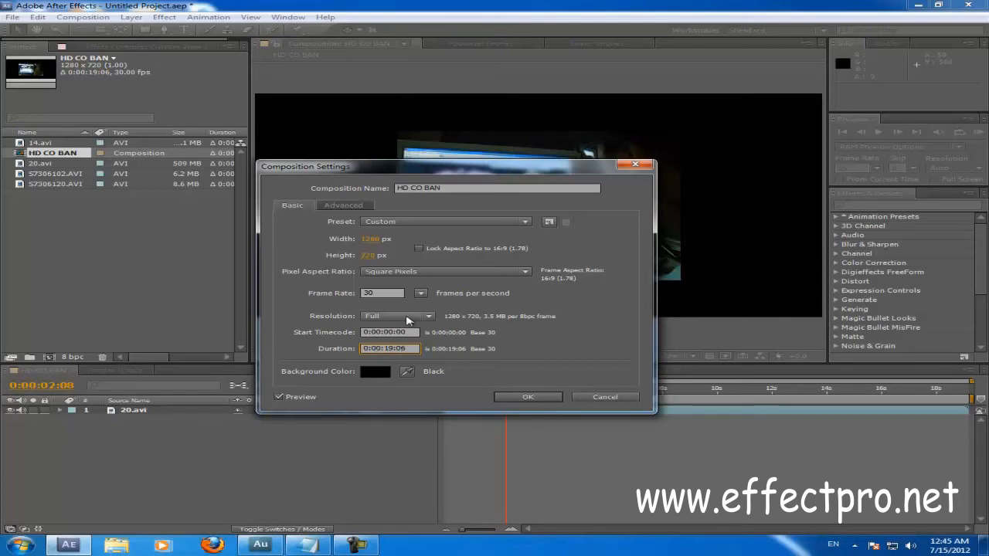
{"action": "left_click_drag", "start_coordinate": [531, 170], "coordinate": [492, 176]}
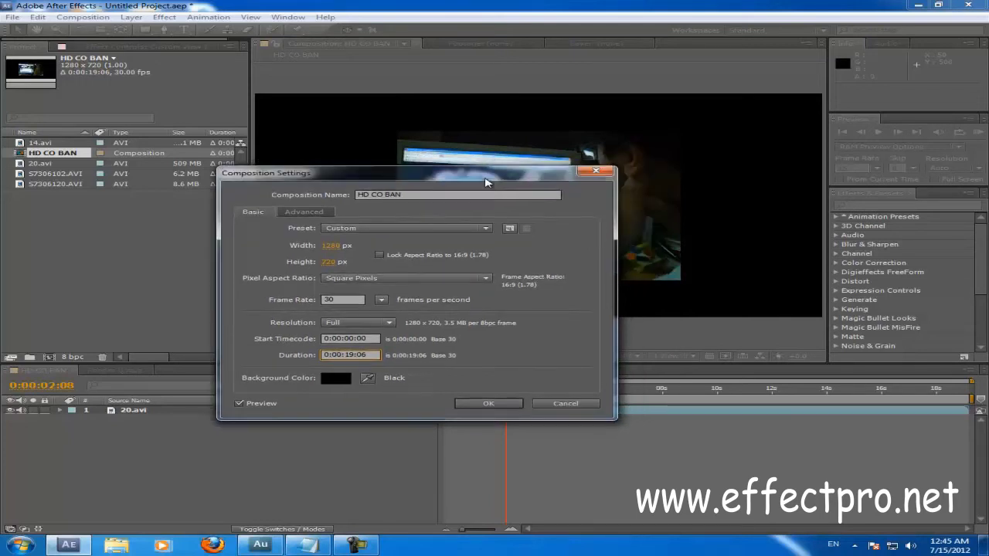
{"action": "left_click", "coordinate": [585, 403]}
{"action": "left_click", "coordinate": [773, 389]}
{"action": "left_click", "coordinate": [964, 389]}
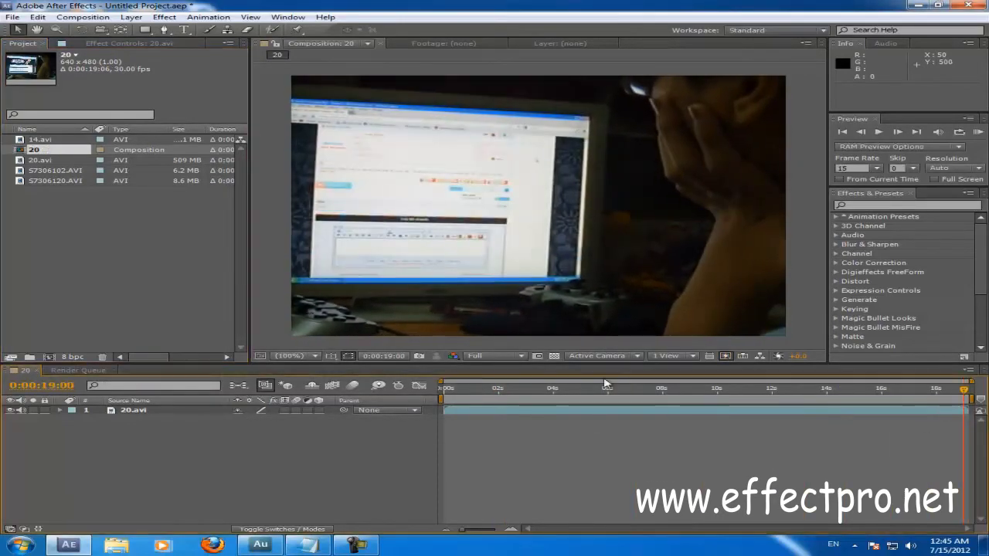
Change composition 20's duration to 0:01:19:06 and zoom the timeline out to the full range
{"action": "left_click", "coordinate": [970, 389]}
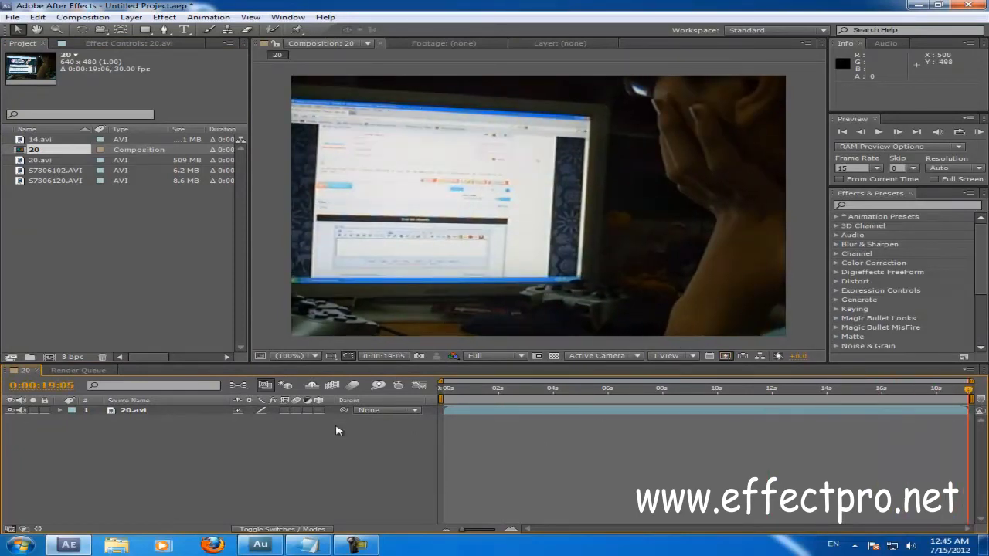
{"action": "left_click", "coordinate": [83, 17]}
{"action": "left_click", "coordinate": [108, 45]}
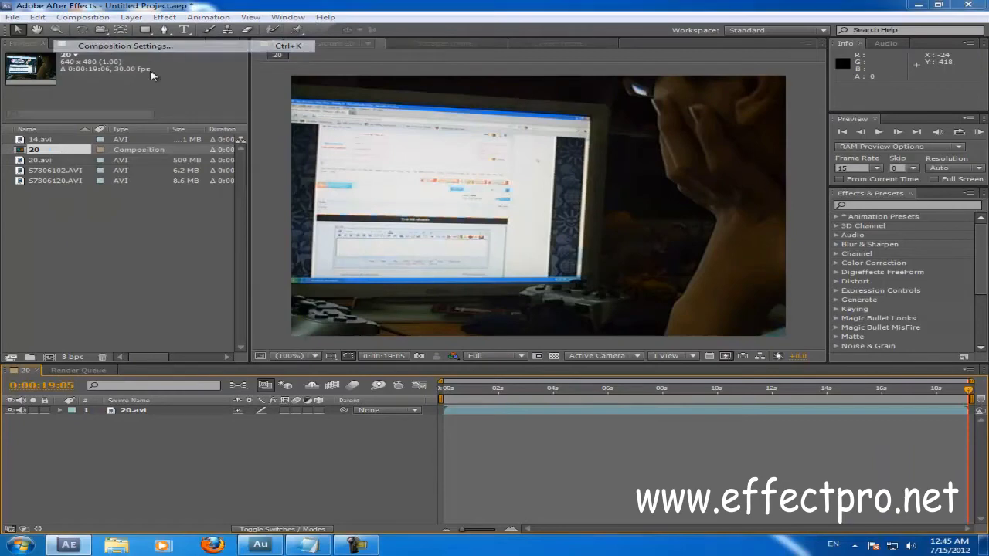
{"action": "left_click", "coordinate": [337, 355]}
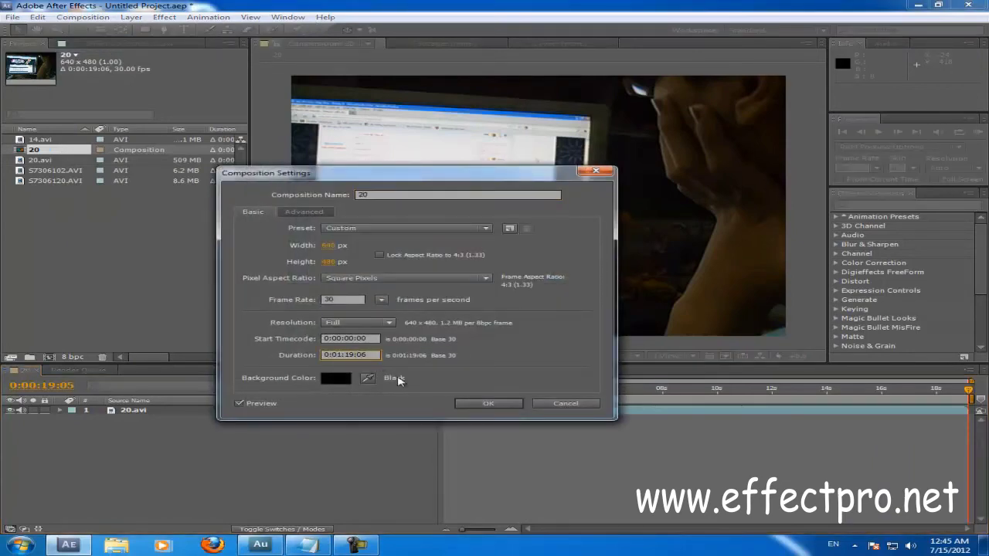
{"action": "left_click", "coordinate": [476, 403]}
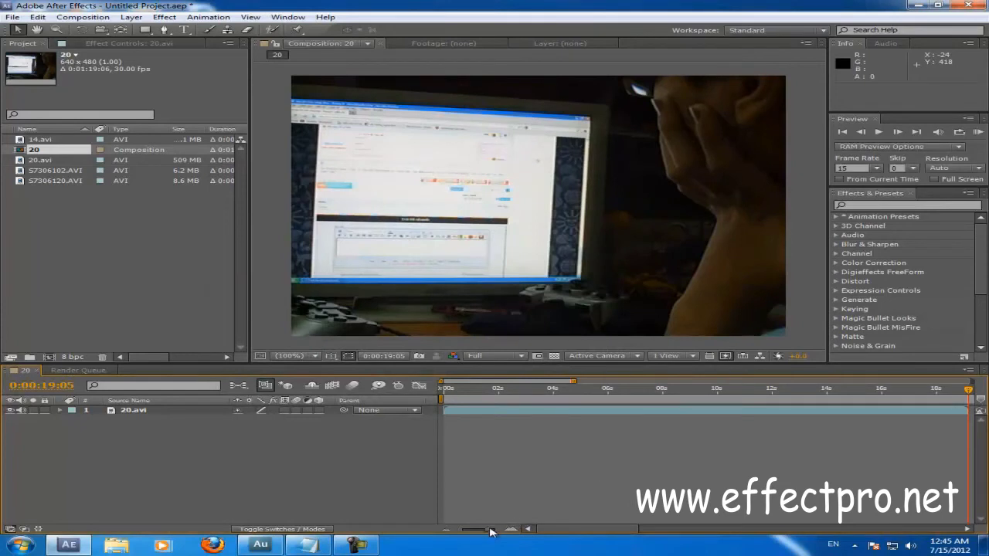
{"action": "scroll", "coordinate": [479, 531], "scroll_direction": "down", "scroll_amount": 5}
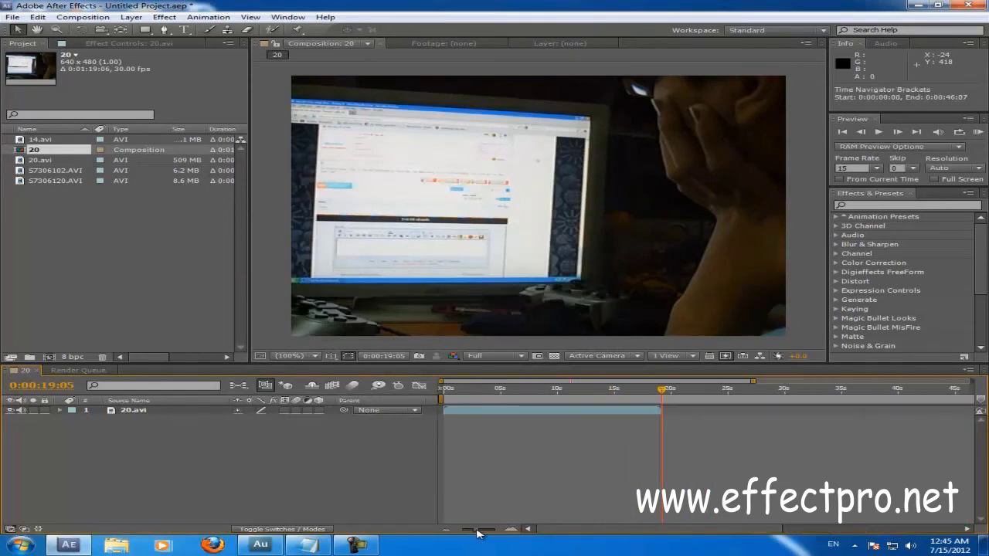
{"action": "left_click_drag", "start_coordinate": [480, 533], "coordinate": [456, 535]}
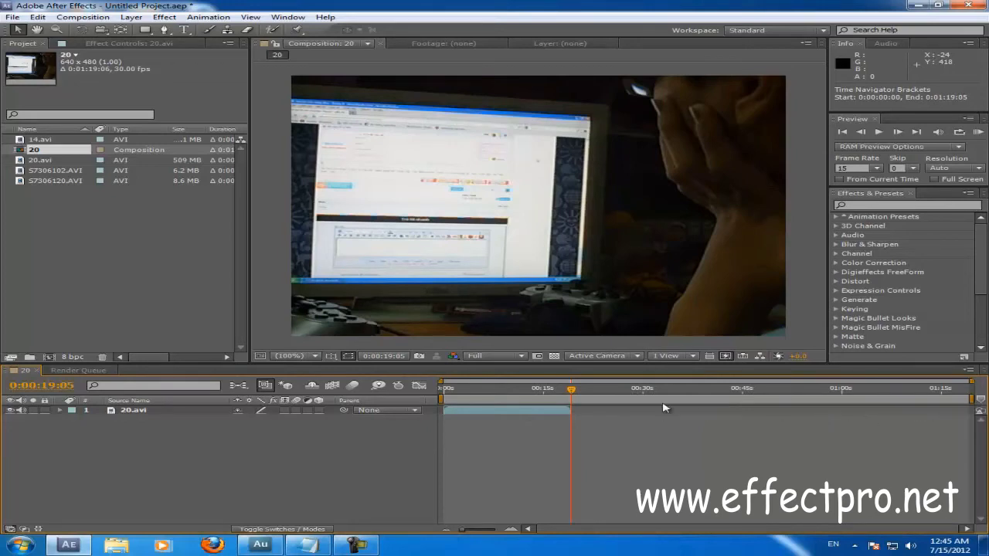
{"action": "left_click_drag", "start_coordinate": [575, 397], "coordinate": [547, 419]}
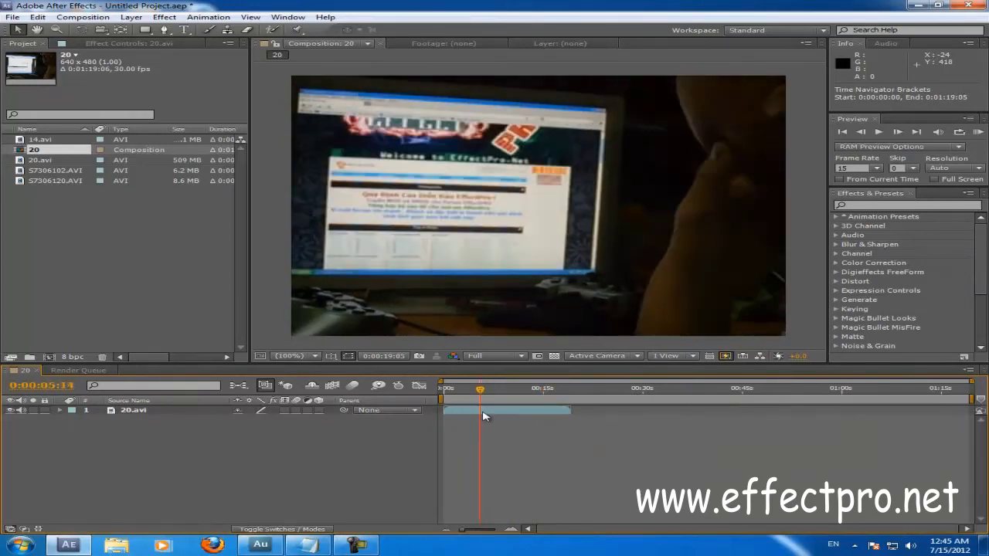
Play composition 20 from the Preview panel, then scrub back to 10 seconds and near the start
{"action": "left_click_drag", "start_coordinate": [547, 418], "coordinate": [510, 421]}
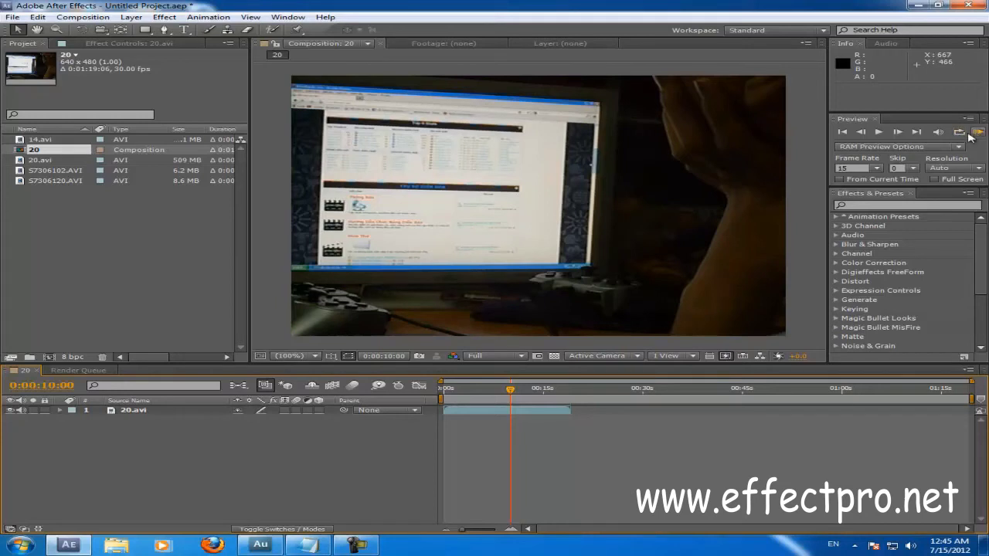
{"action": "left_click", "coordinate": [850, 121]}
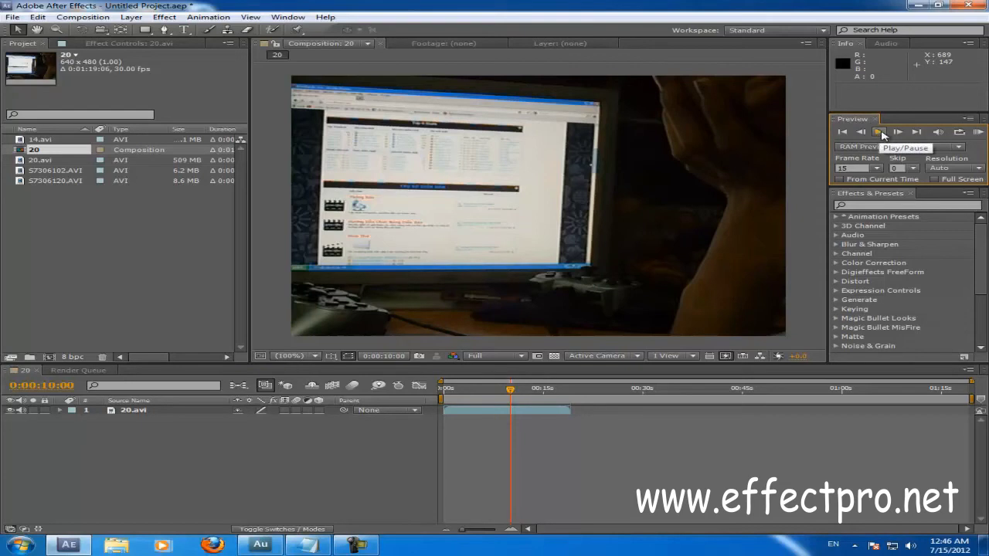
{"action": "left_click", "coordinate": [881, 132]}
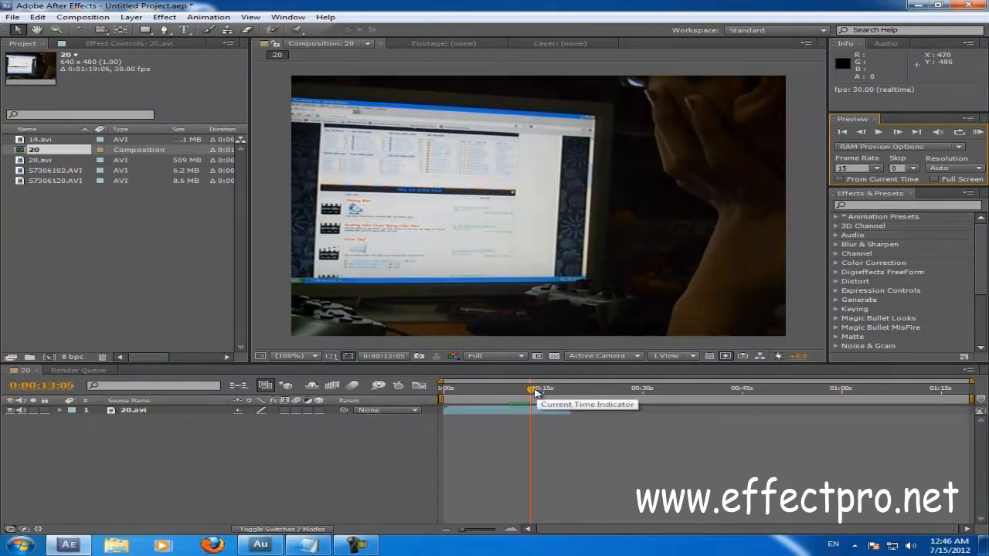
{"action": "left_click_drag", "start_coordinate": [532, 390], "coordinate": [474, 391]}
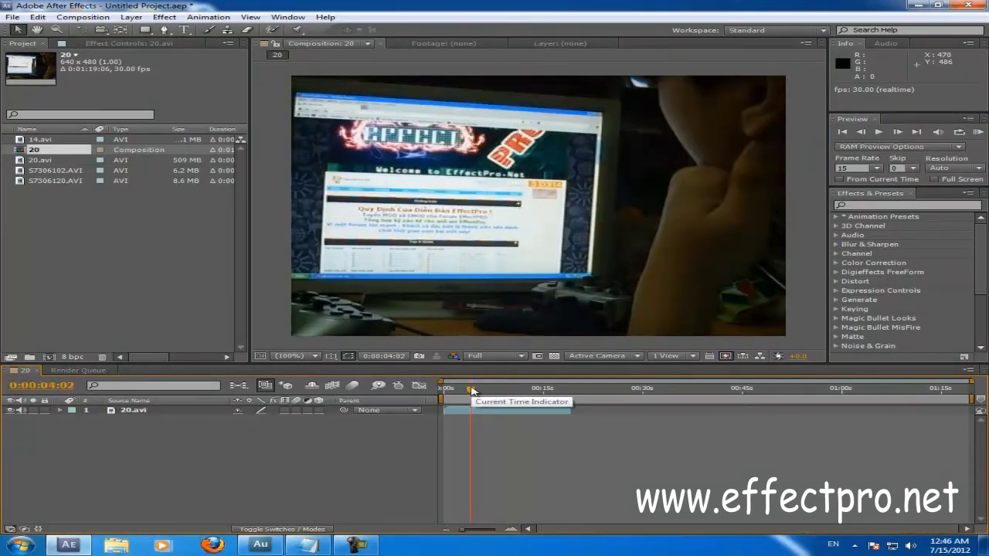
{"action": "left_click_drag", "start_coordinate": [472, 391], "coordinate": [452, 410]}
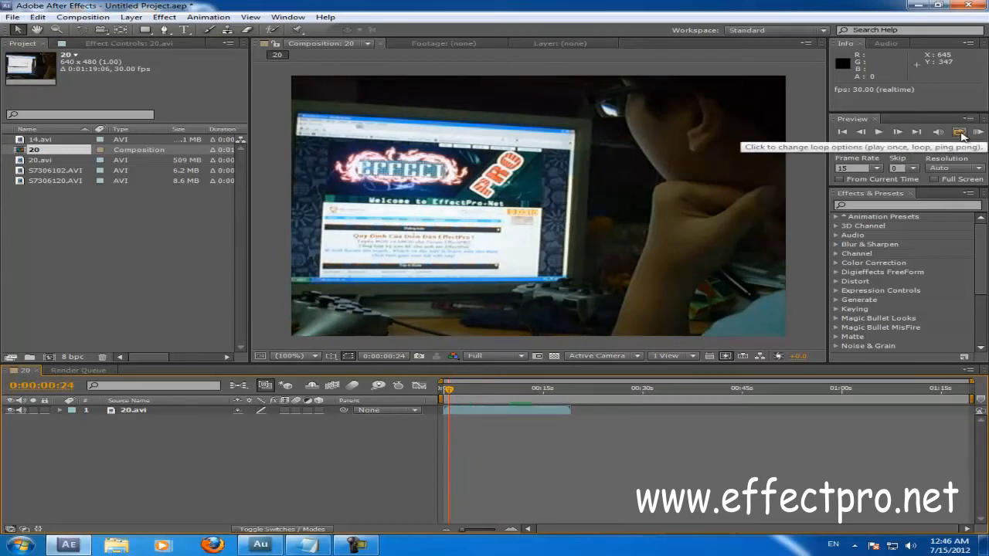
Change the preview loop mode and look through the RAM Preview options list
{"action": "left_click", "coordinate": [960, 134]}
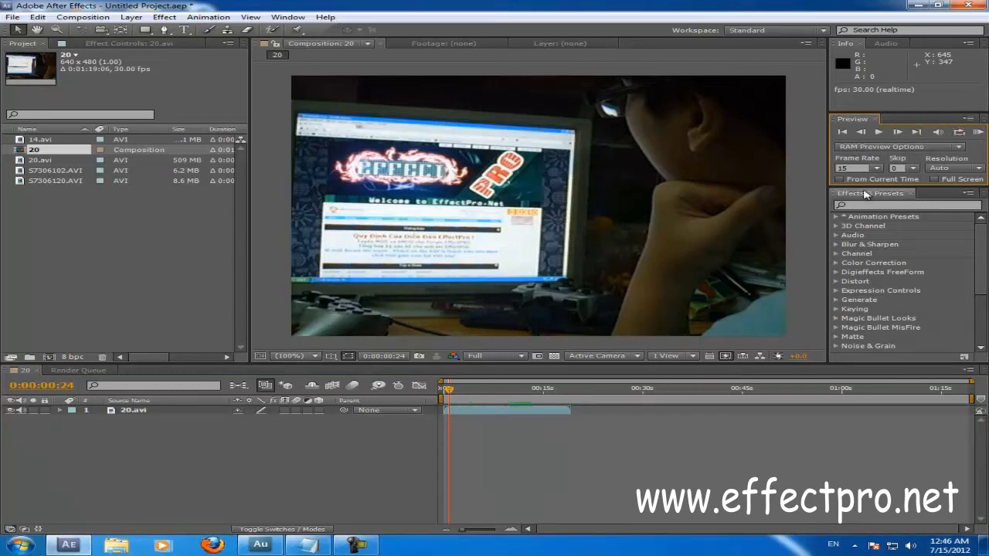
{"action": "left_click", "coordinate": [892, 152]}
{"action": "left_click", "coordinate": [888, 151]}
{"action": "left_click", "coordinate": [872, 148]}
{"action": "left_click", "coordinate": [872, 148]}
{"action": "left_click", "coordinate": [871, 147]}
{"action": "left_click", "coordinate": [871, 148]}
{"action": "left_click", "coordinate": [871, 148]}
{"action": "left_click", "coordinate": [886, 154]}
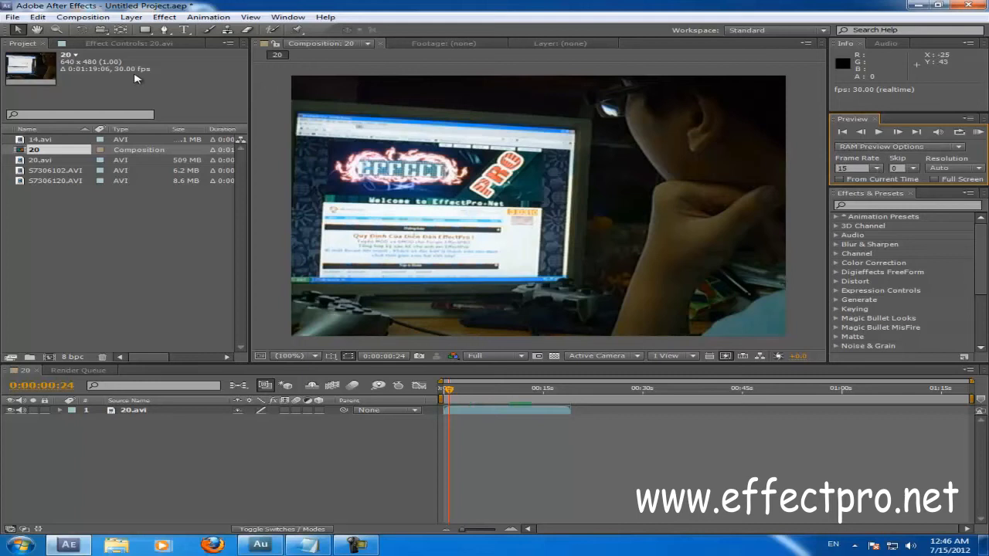
Set the RAM preview to 30 fps with Skip 0, then run and stop it
{"action": "left_click", "coordinate": [879, 169]}
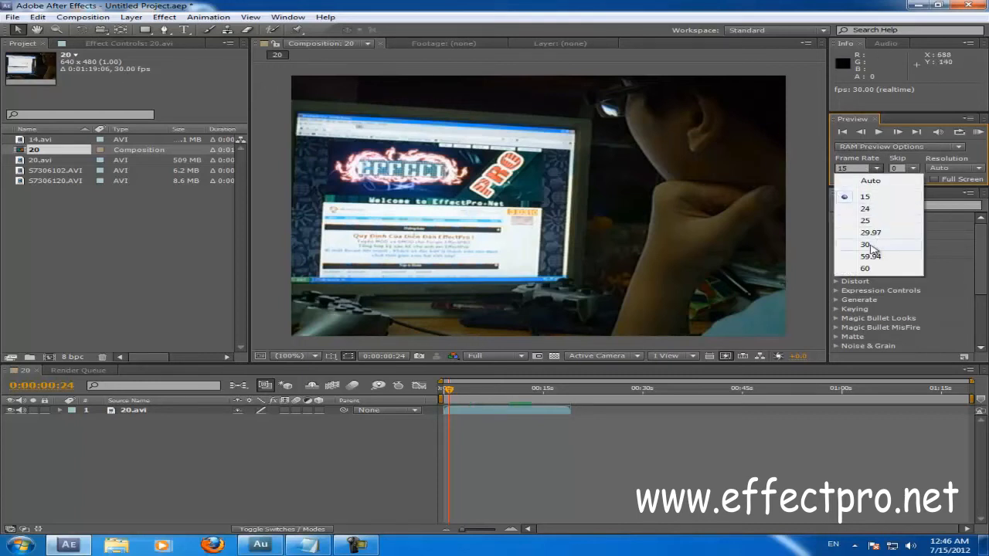
{"action": "left_click", "coordinate": [865, 245]}
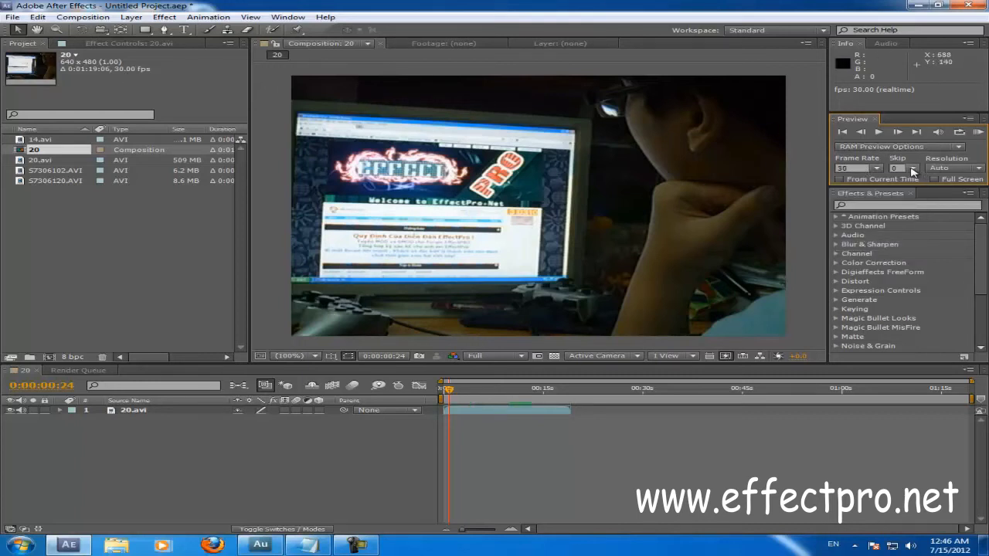
{"action": "left_click", "coordinate": [913, 168]}
{"action": "left_click", "coordinate": [913, 168]}
{"action": "left_click", "coordinate": [913, 169]}
{"action": "left_click", "coordinate": [913, 169]}
{"action": "left_click", "coordinate": [899, 168]}
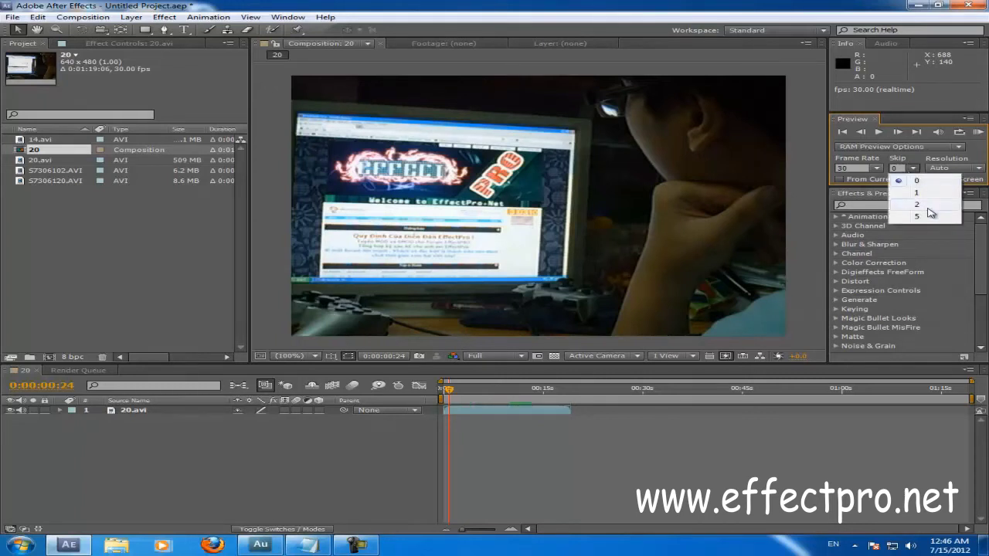
{"action": "left_click", "coordinate": [928, 170]}
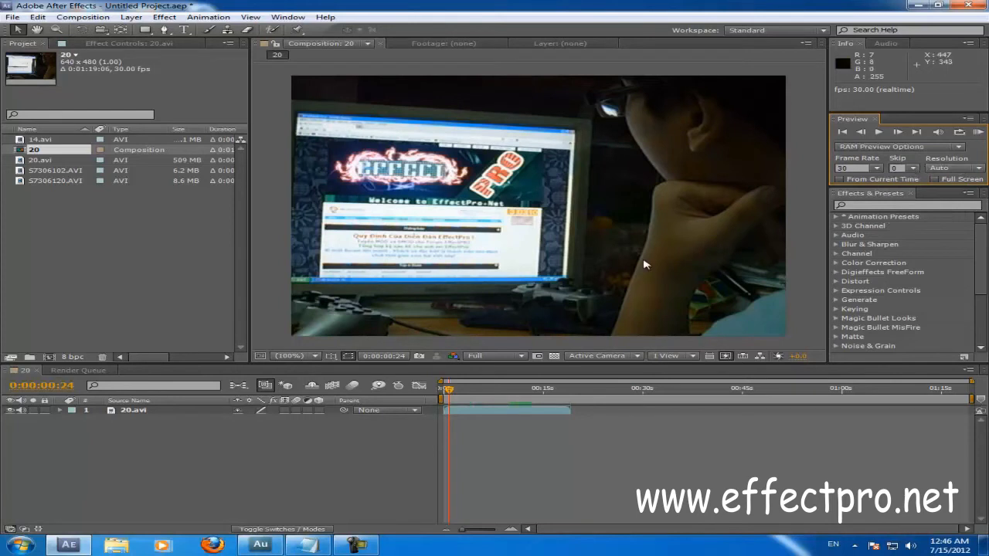
{"action": "left_click", "coordinate": [980, 133]}
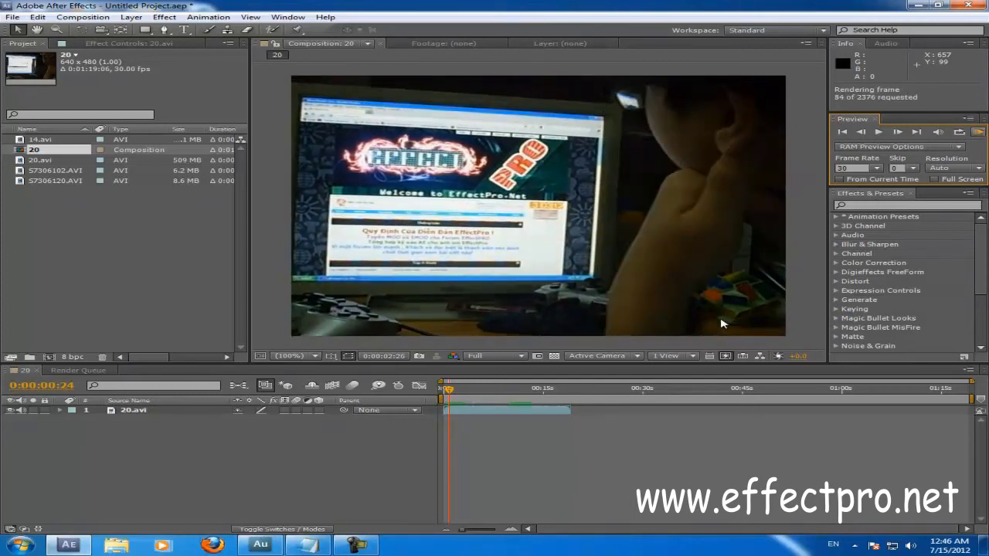
{"action": "left_click", "coordinate": [454, 394]}
Scrub the 20.avi footage from 0:00:01:12 and settle on 0:00:05:00
{"action": "left_click_drag", "start_coordinate": [454, 394], "coordinate": [459, 395]}
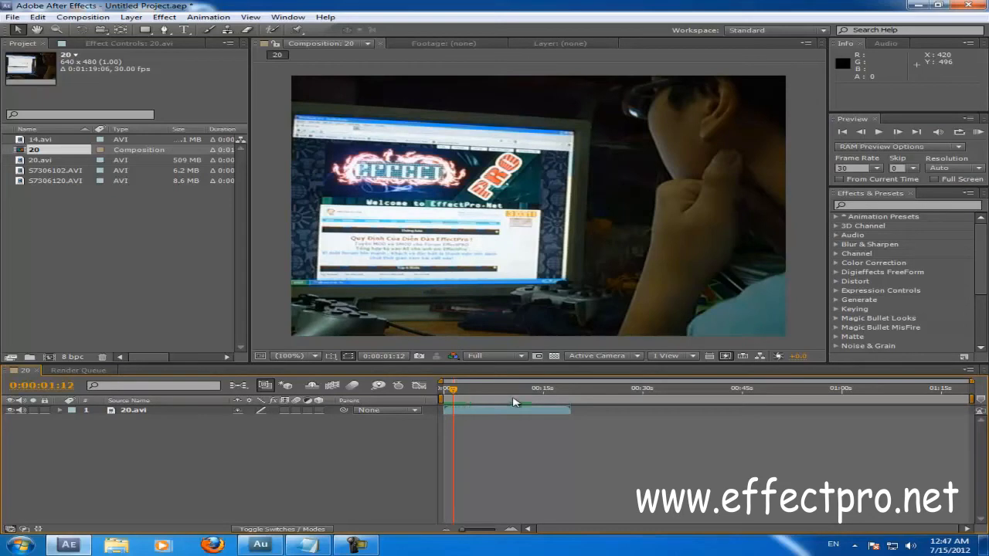
{"action": "left_click_drag", "start_coordinate": [466, 392], "coordinate": [491, 393]}
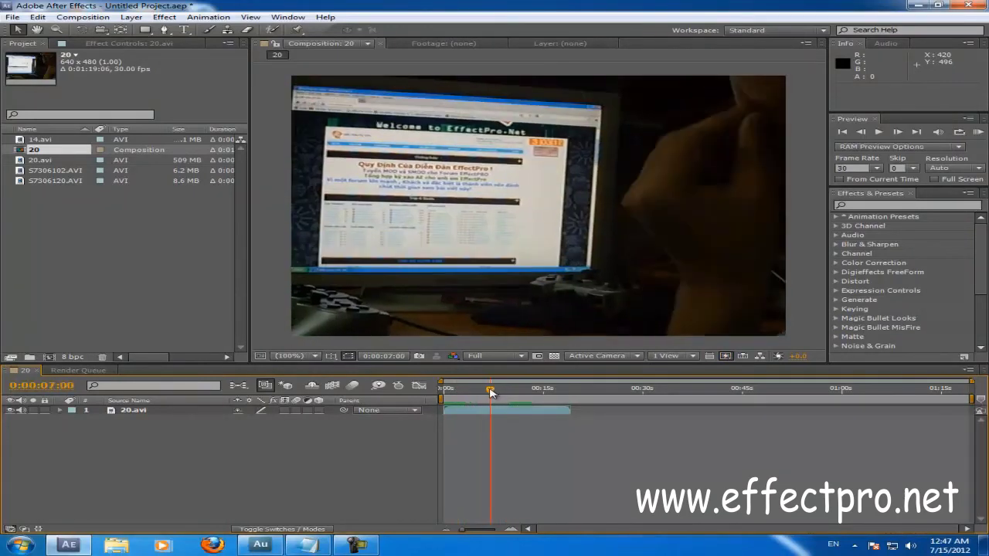
{"action": "left_click_drag", "start_coordinate": [487, 395], "coordinate": [479, 396]}
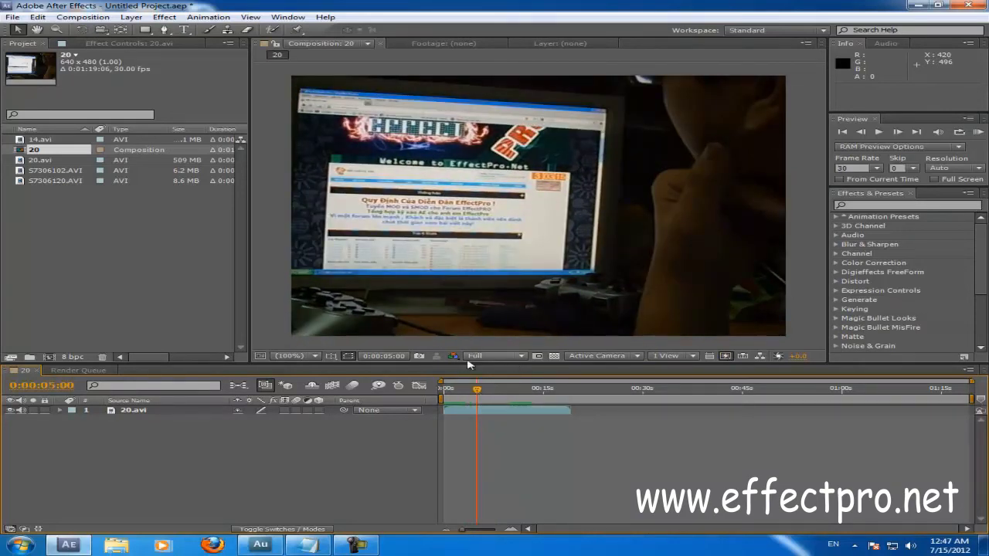
{"action": "left_click", "coordinate": [506, 361]}
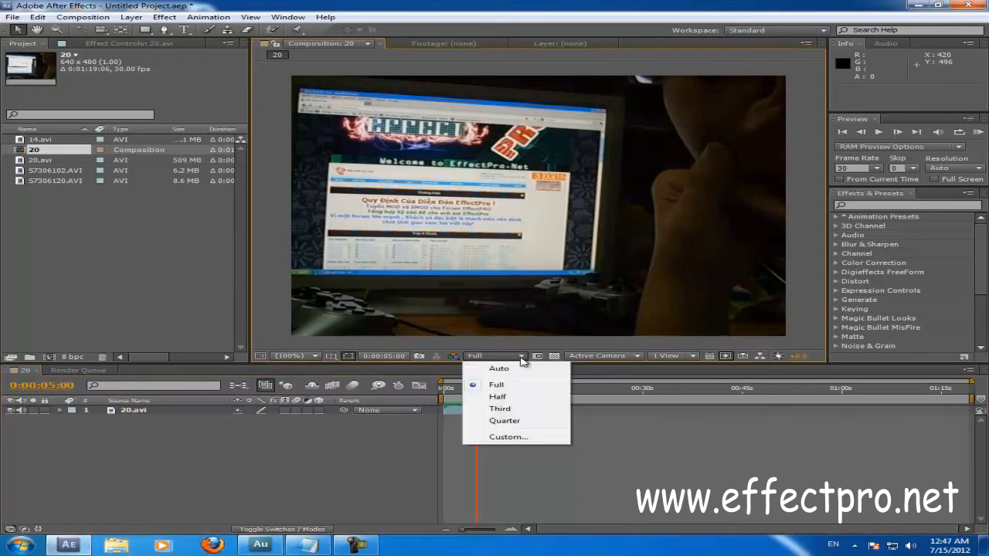
Set the viewer resolution to Half and scrub back to 0:00:02:13
{"action": "left_click", "coordinate": [497, 398]}
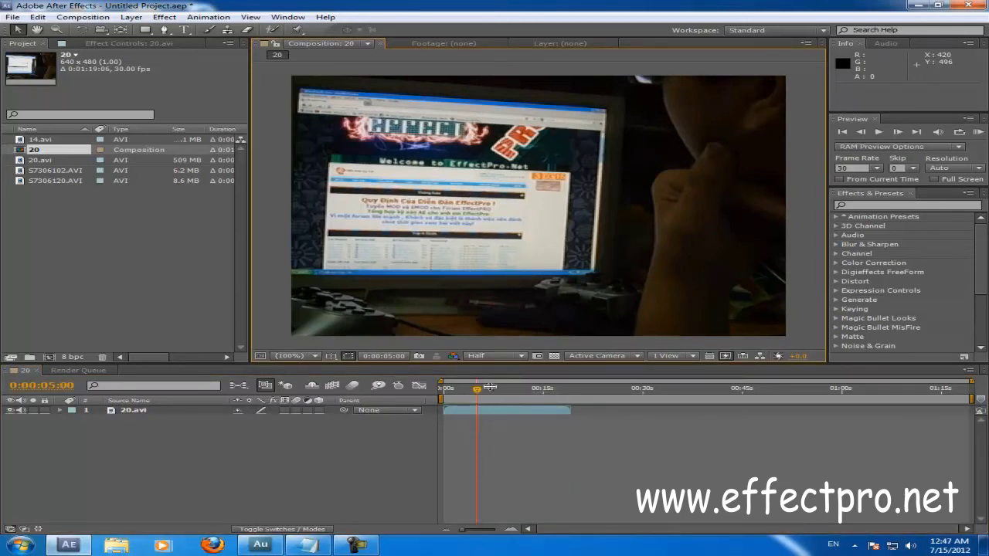
{"action": "left_click", "coordinate": [480, 394]}
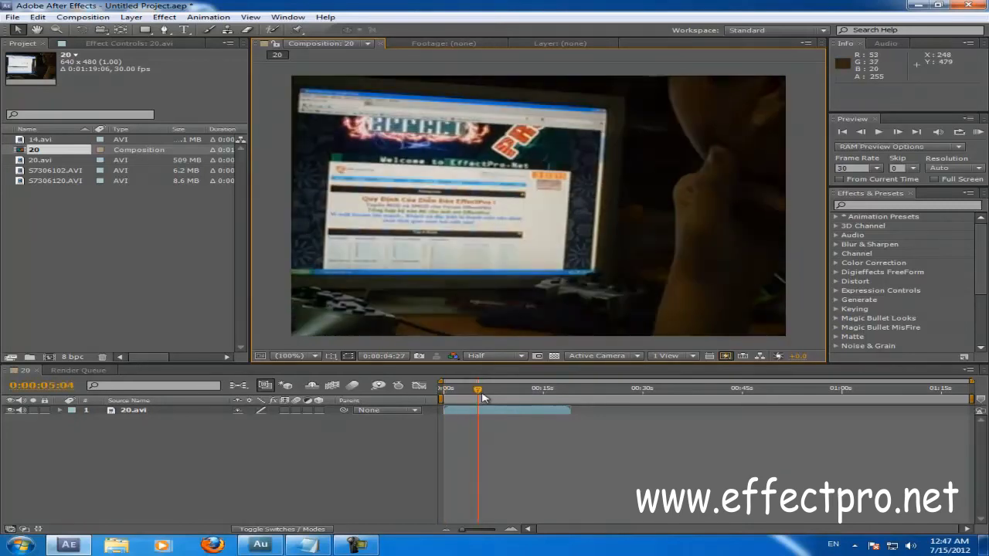
{"action": "left_click_drag", "start_coordinate": [482, 397], "coordinate": [461, 393]}
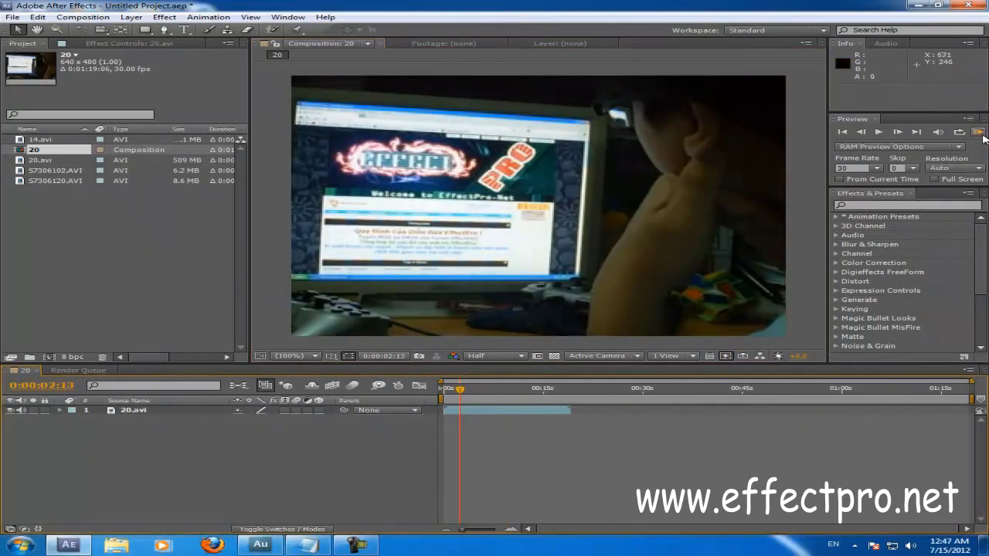
Run a RAM preview at Half resolution, stopping at 0:00:03:04, then scrub to 0:00:02:10
{"action": "left_click", "coordinate": [979, 132]}
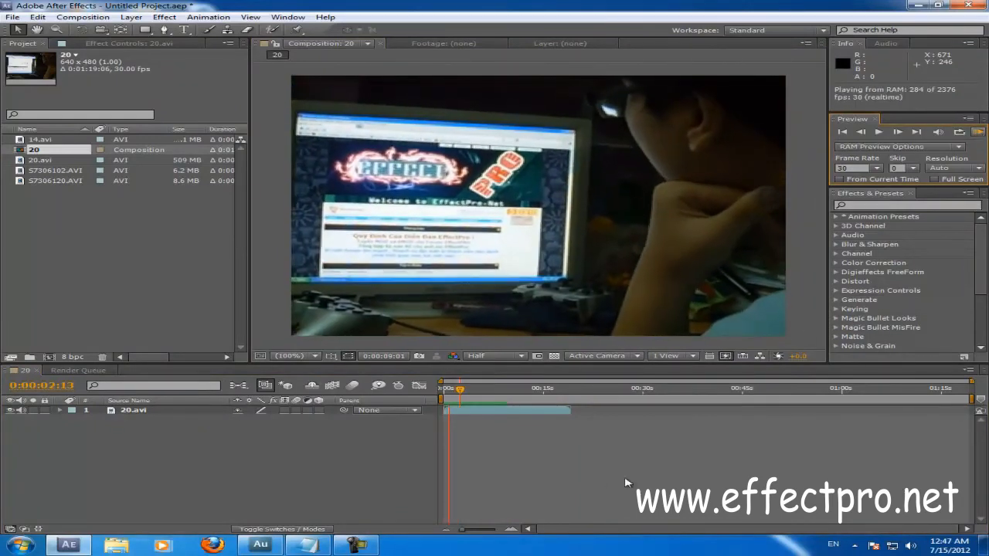
{"action": "left_click_drag", "start_coordinate": [460, 396], "coordinate": [465, 396]}
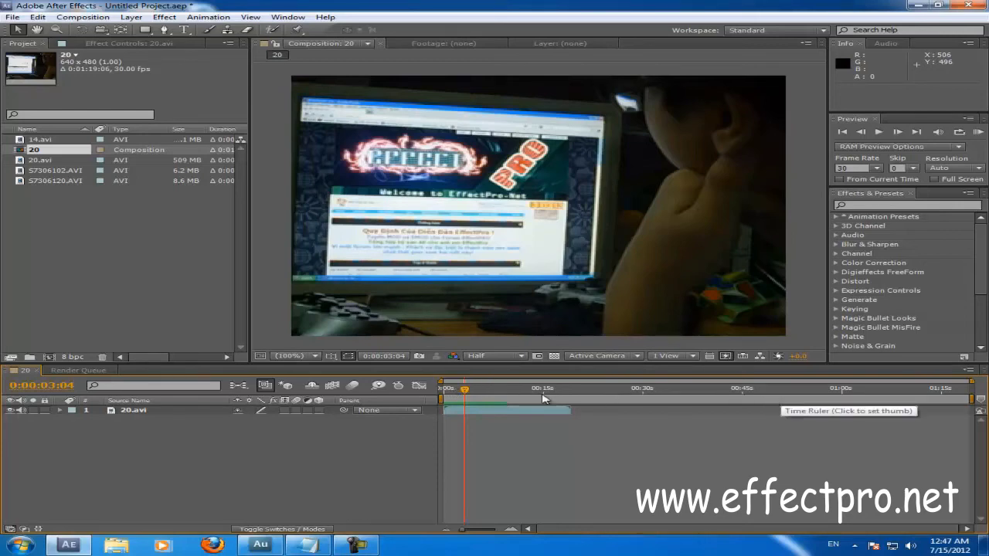
{"action": "left_click", "coordinate": [469, 397]}
{"action": "left_click_drag", "start_coordinate": [477, 401], "coordinate": [457, 406]}
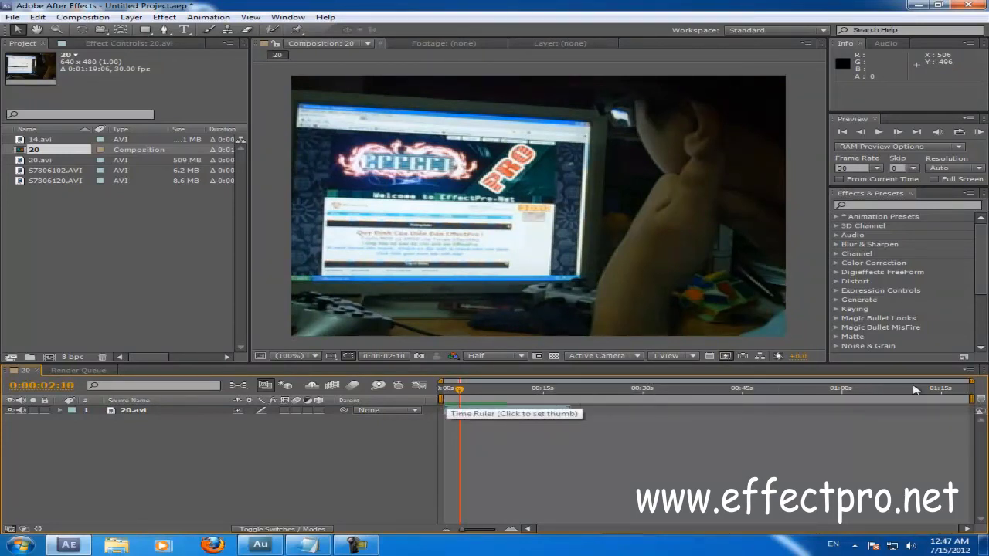
Shorten the work area to about 30 seconds and shift it later in time
{"action": "left_click_drag", "start_coordinate": [968, 400], "coordinate": [687, 400]}
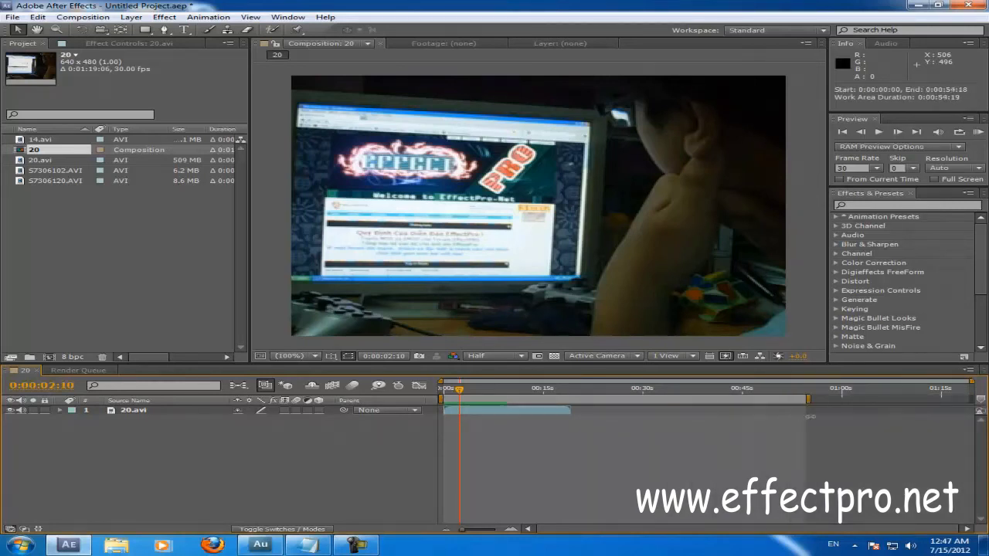
{"action": "left_click_drag", "start_coordinate": [689, 415], "coordinate": [648, 415]}
{"action": "left_click_drag", "start_coordinate": [540, 398], "coordinate": [590, 399]}
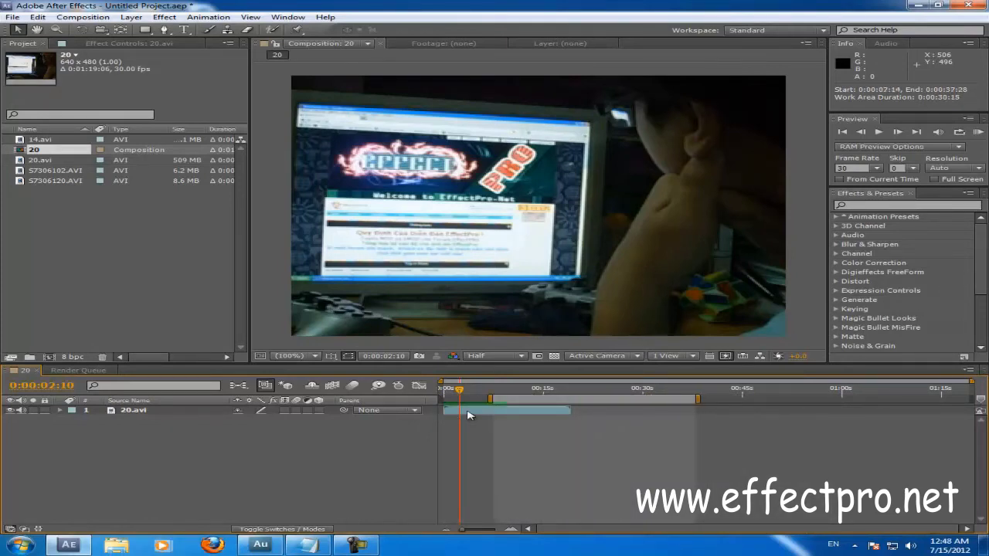
Start the 20.avi layer at 0:00:04:09, align the work area start with it, and trim its end
{"action": "left_click_drag", "start_coordinate": [468, 416], "coordinate": [497, 415]}
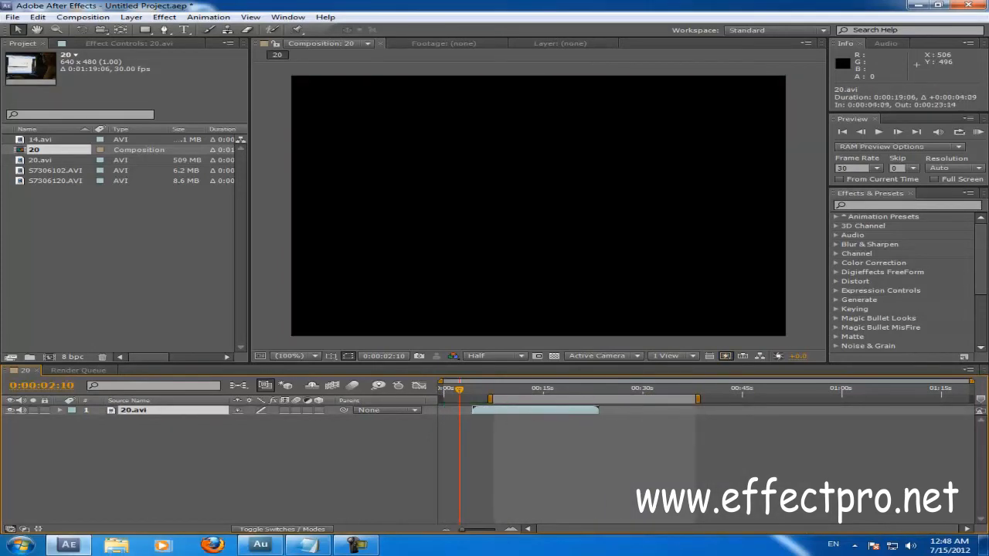
{"action": "left_click_drag", "start_coordinate": [593, 399], "coordinate": [575, 399]}
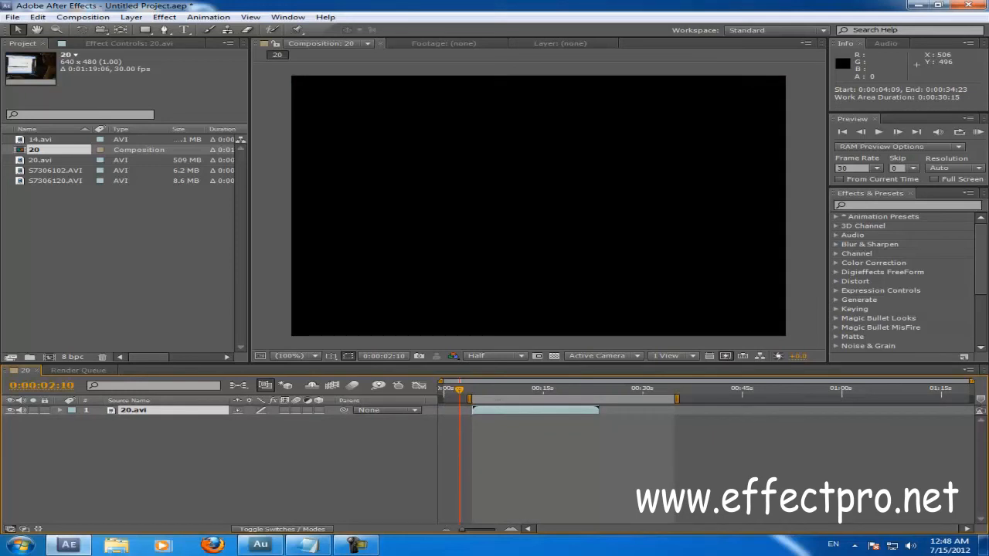
{"action": "left_click_drag", "start_coordinate": [477, 533], "coordinate": [486, 537]}
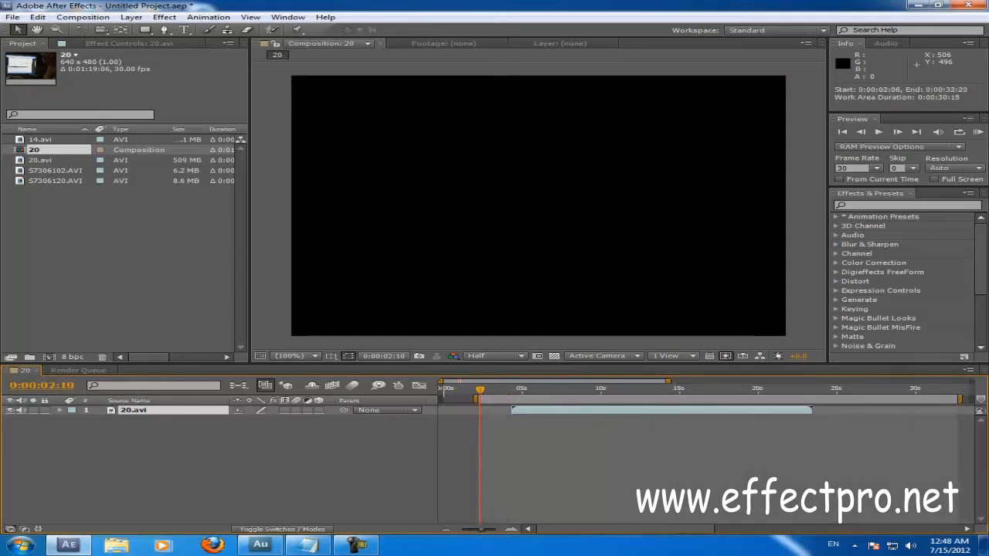
{"action": "left_click_drag", "start_coordinate": [480, 399], "coordinate": [509, 398]}
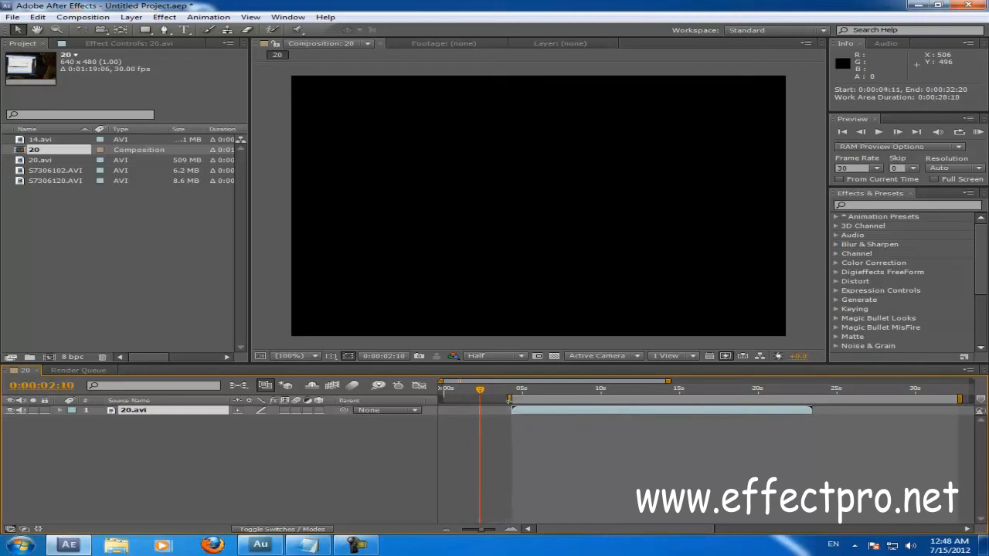
{"action": "left_click", "coordinate": [677, 393]}
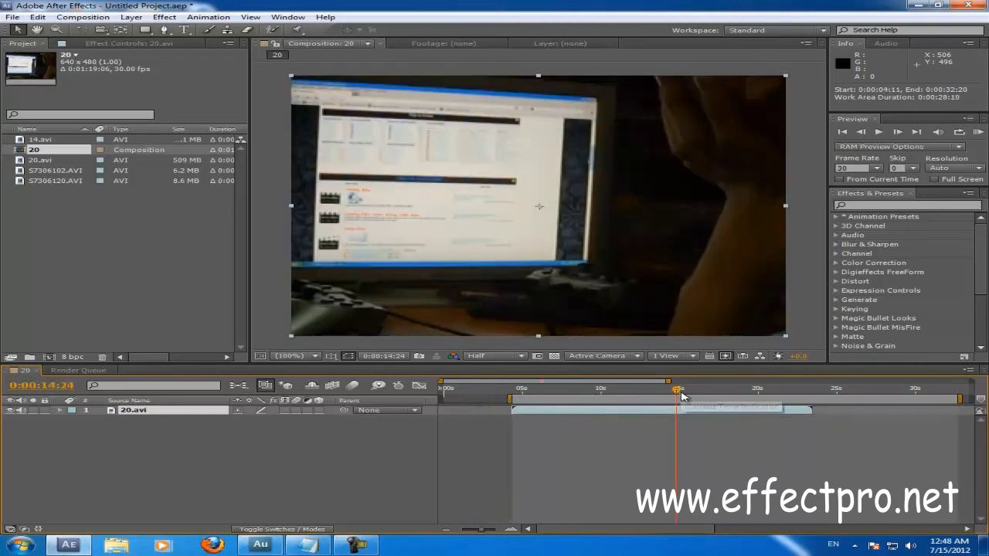
End the work area at 0:00:14:20 and nudge the ten-second work area around 0:00:11:16
{"action": "left_click_drag", "start_coordinate": [960, 399], "coordinate": [676, 410]}
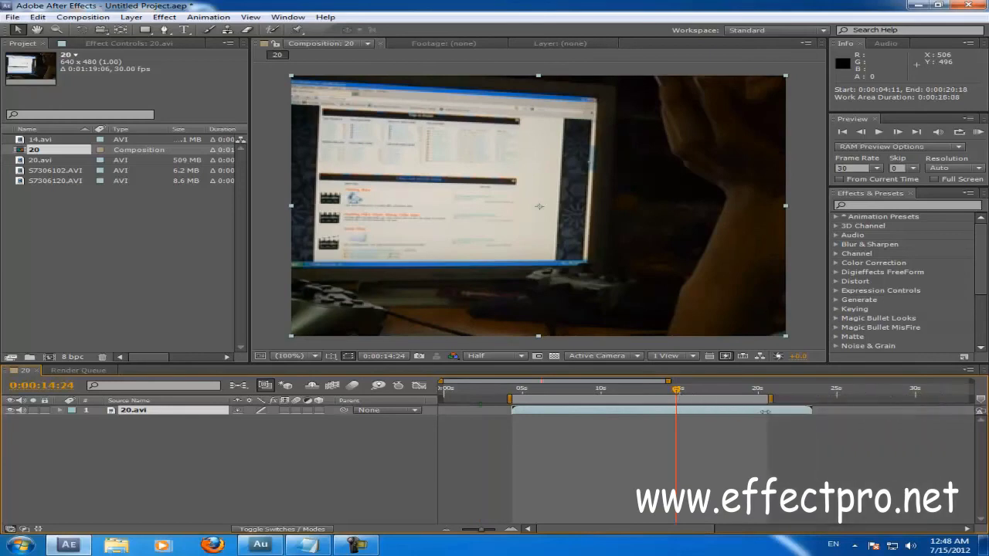
{"action": "left_click_drag", "start_coordinate": [678, 390], "coordinate": [605, 411]}
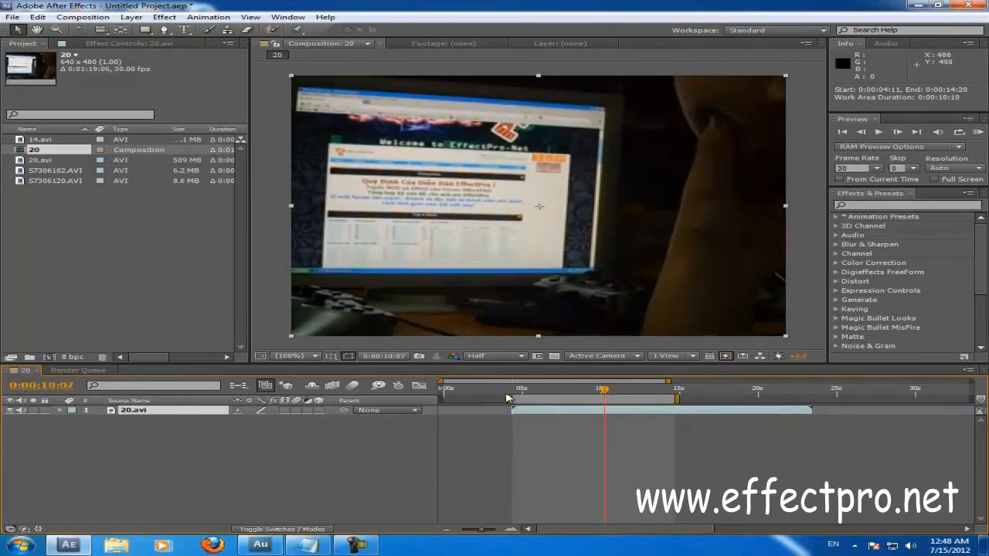
{"action": "left_click_drag", "start_coordinate": [674, 400], "coordinate": [674, 400]}
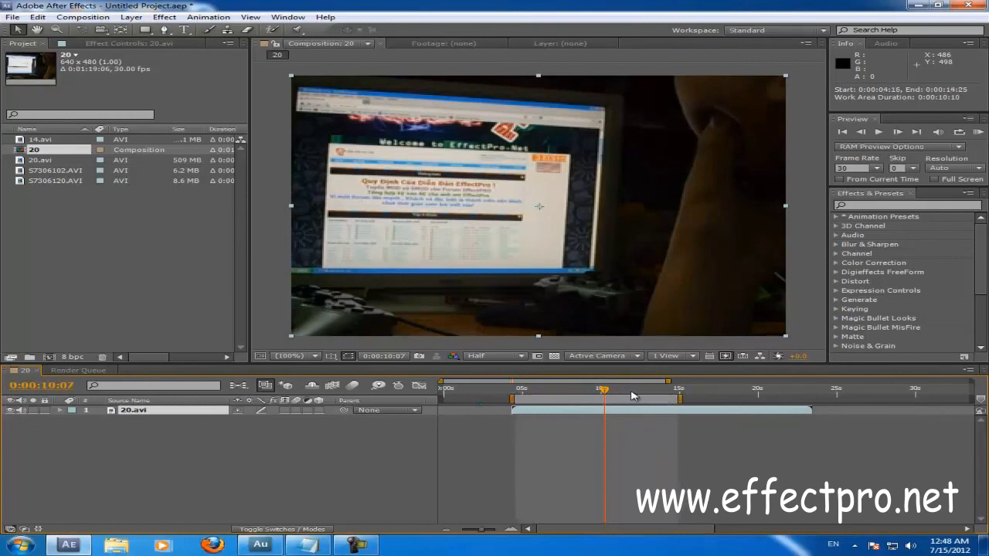
{"action": "left_click_drag", "start_coordinate": [605, 390], "coordinate": [567, 391]}
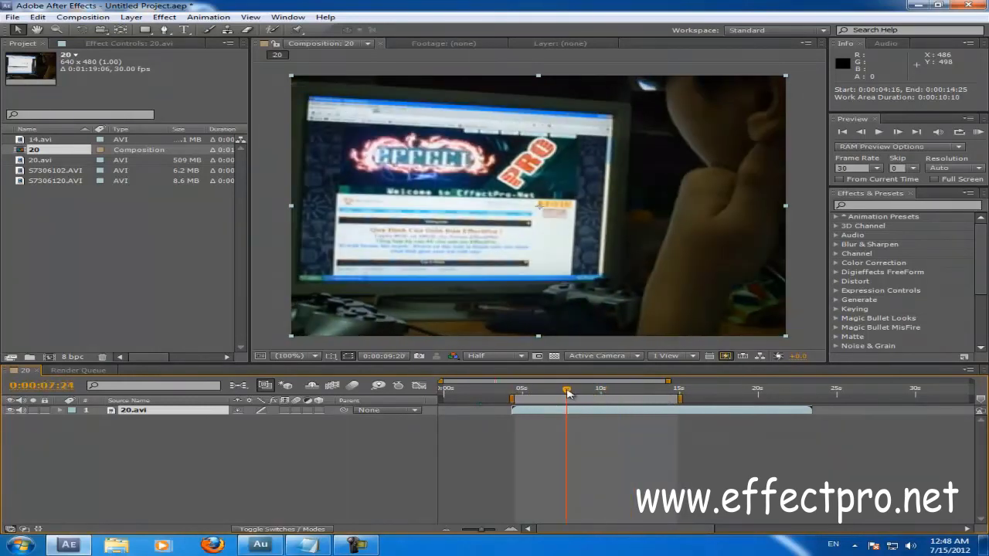
Span the work area 0:00:00:00–0:00:23:09 and move 20.avi to start at 0:00:01:09
{"action": "left_click_drag", "start_coordinate": [589, 400], "coordinate": [518, 400]}
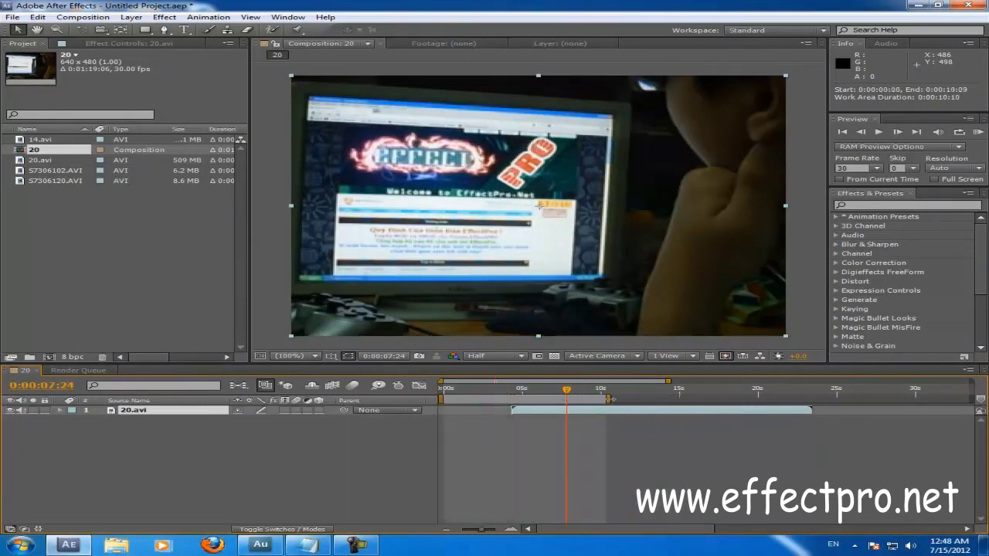
{"action": "left_click_drag", "start_coordinate": [614, 395], "coordinate": [813, 400]}
{"action": "left_click", "coordinate": [508, 389]}
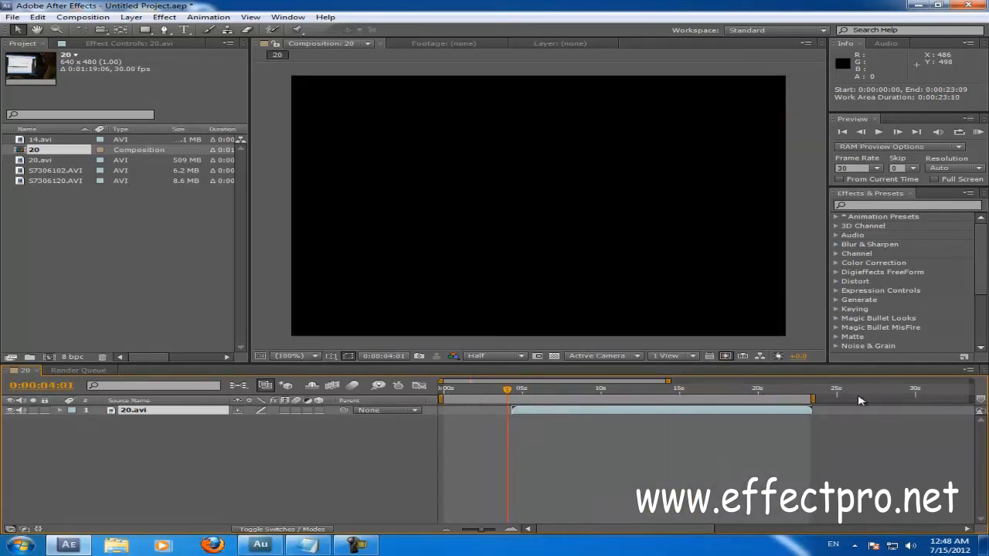
{"action": "left_click_drag", "start_coordinate": [690, 418], "coordinate": [640, 418]}
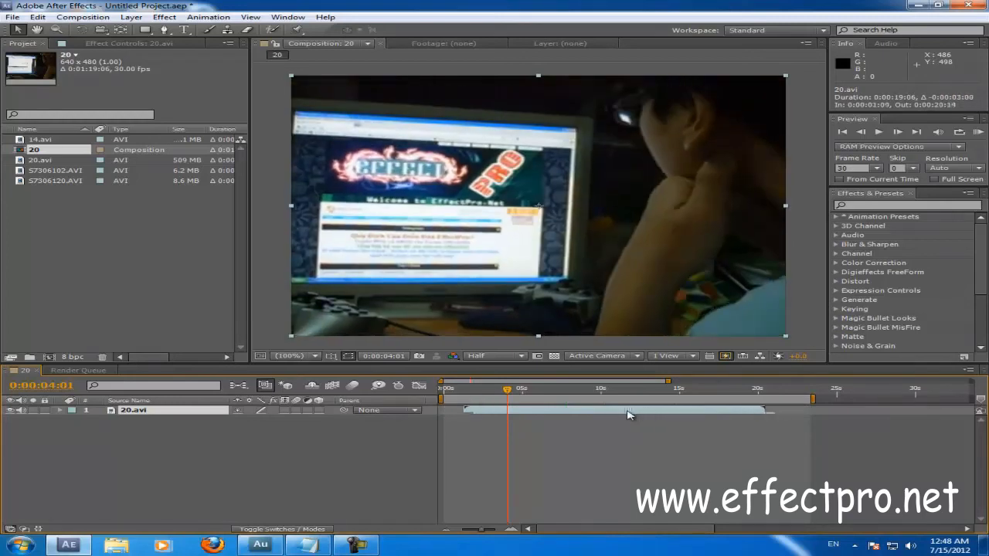